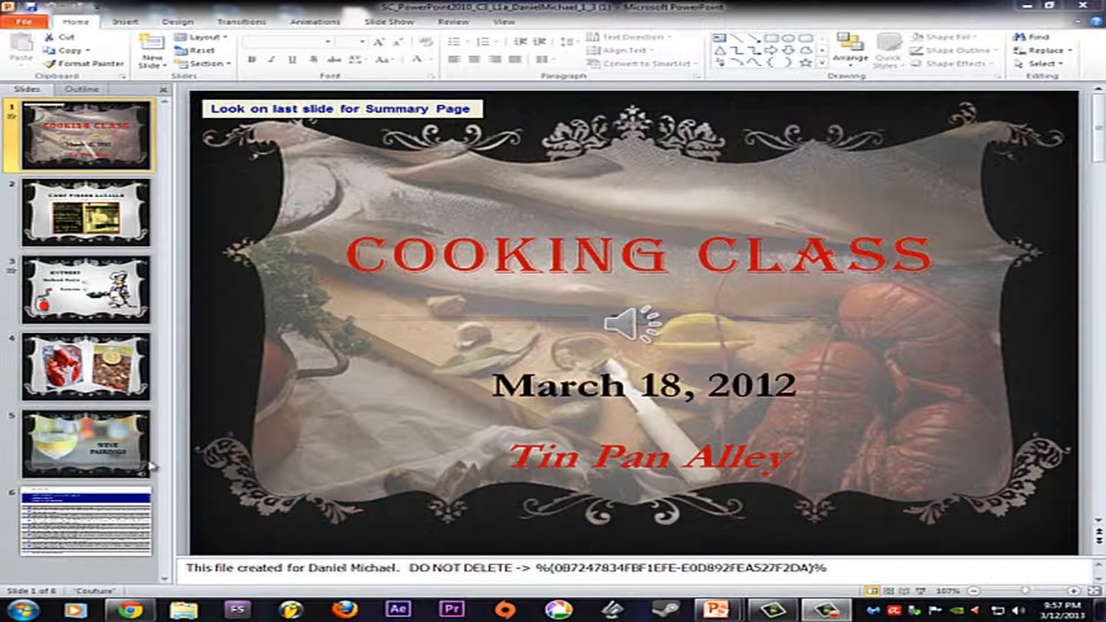
Step: Review the graded SAM project instructions on the summary page in the last slide
left_click(87, 514)
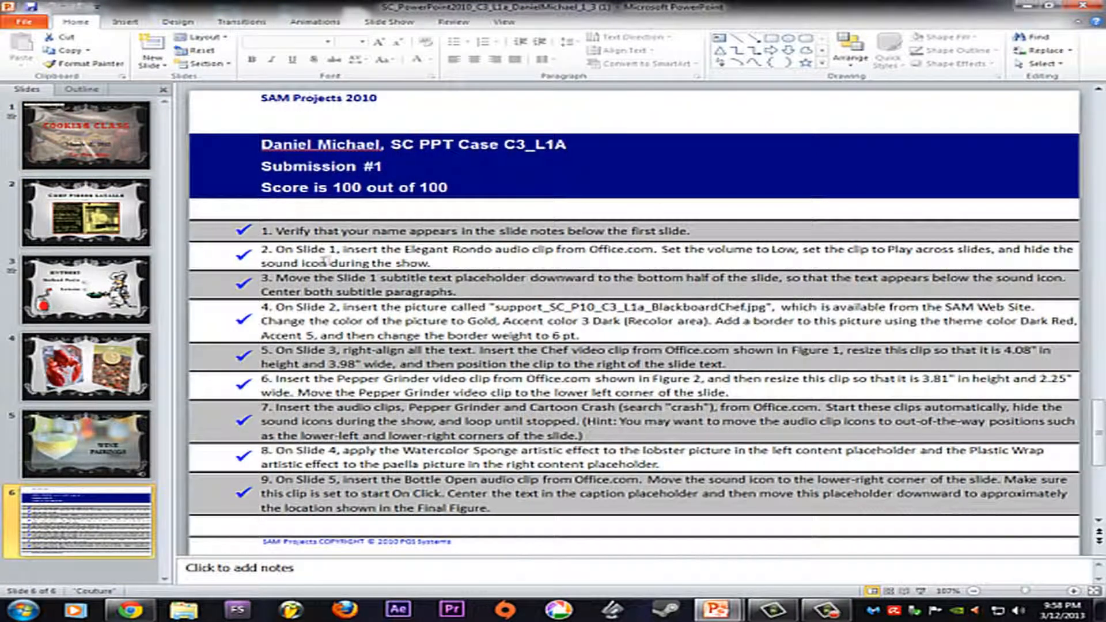
scroll(314, 242, "up", 3)
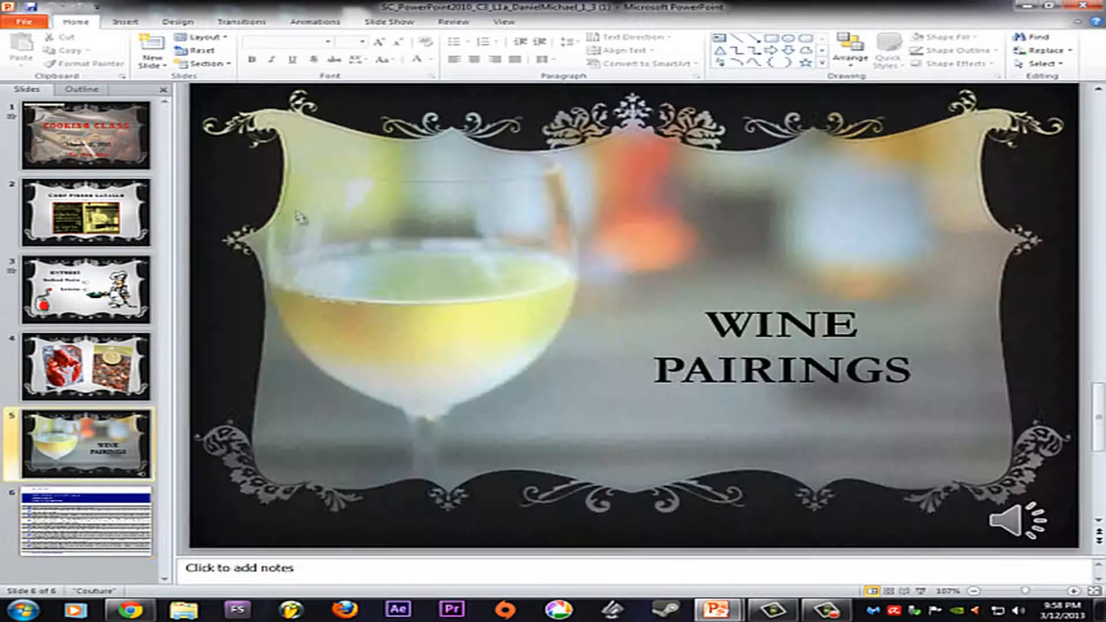
scroll(211, 377, "down", 3)
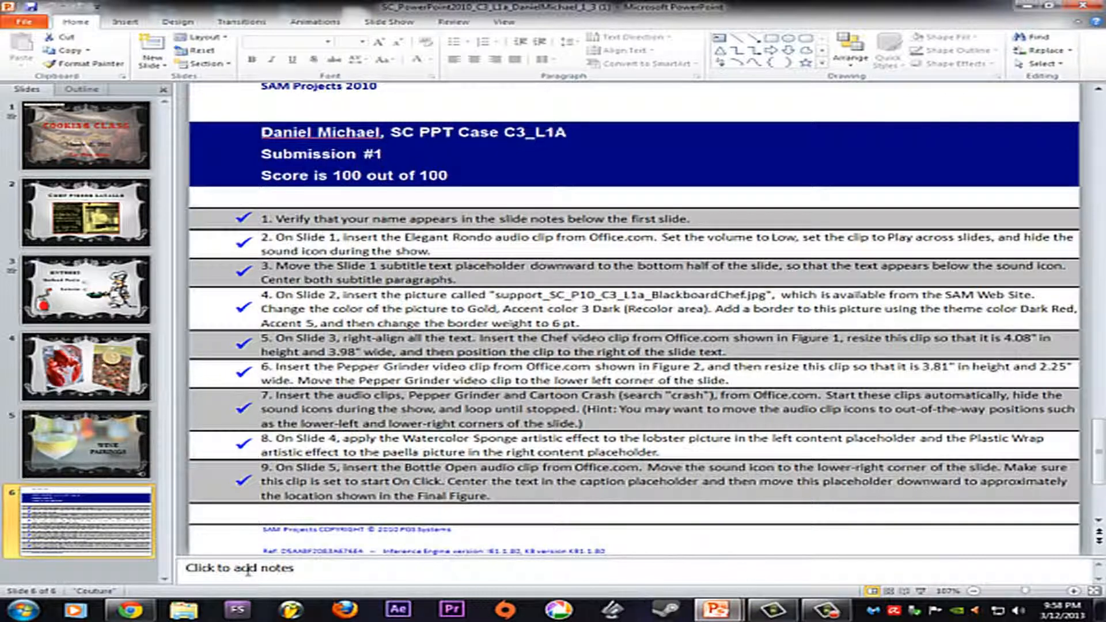
Step: Switch to Chrome and view the details of the Project 6 – PowerPoint 3 assignment in SAM
left_click(137, 610)
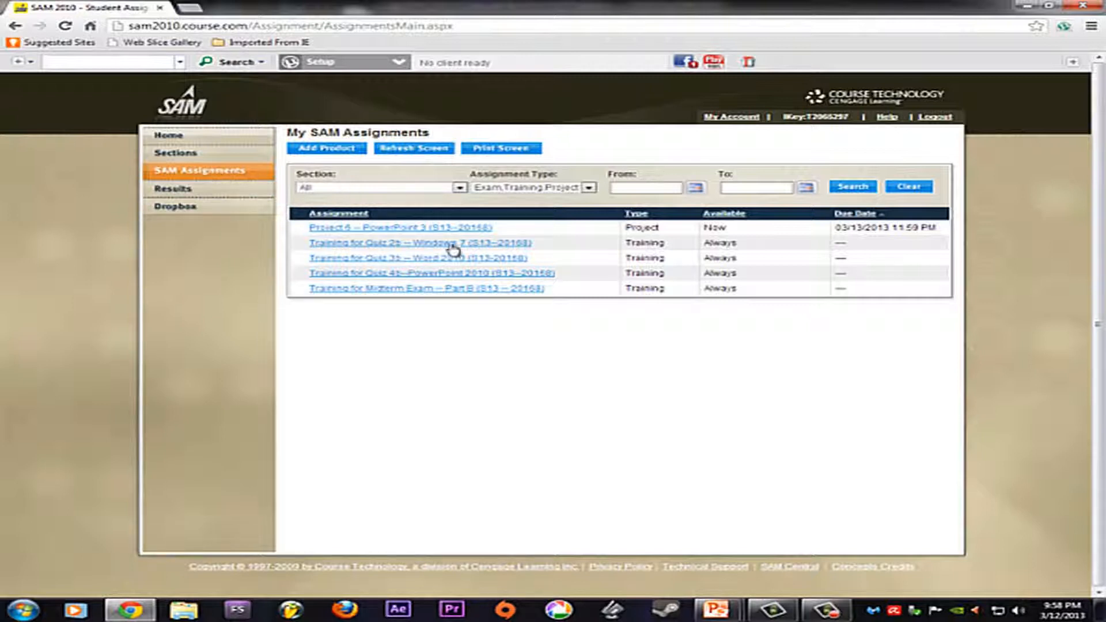
left_click(398, 229)
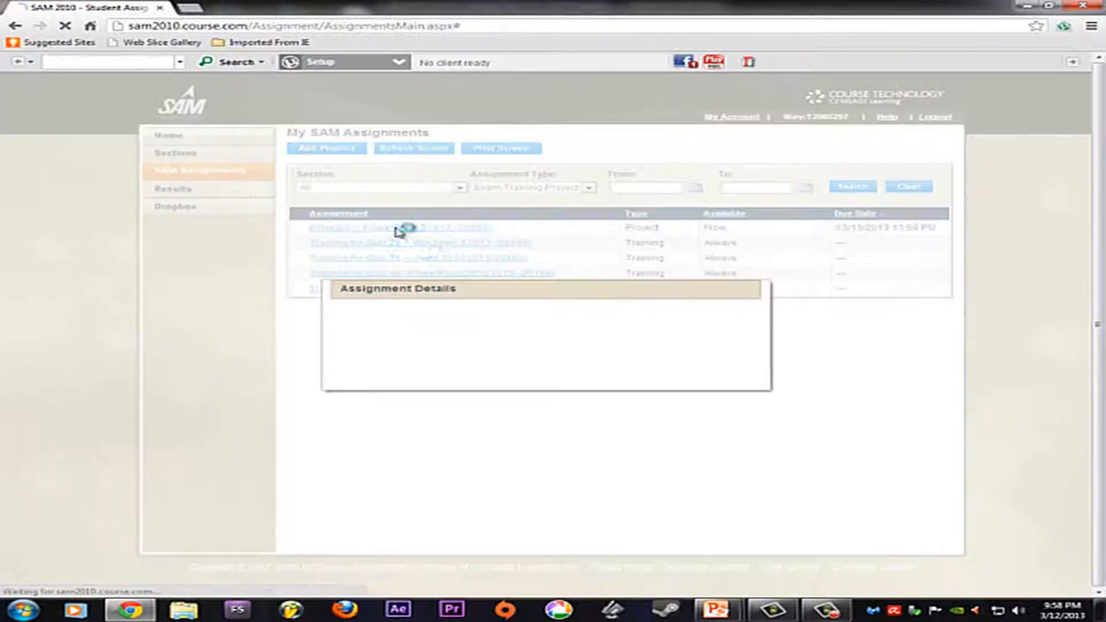
left_click(682, 425)
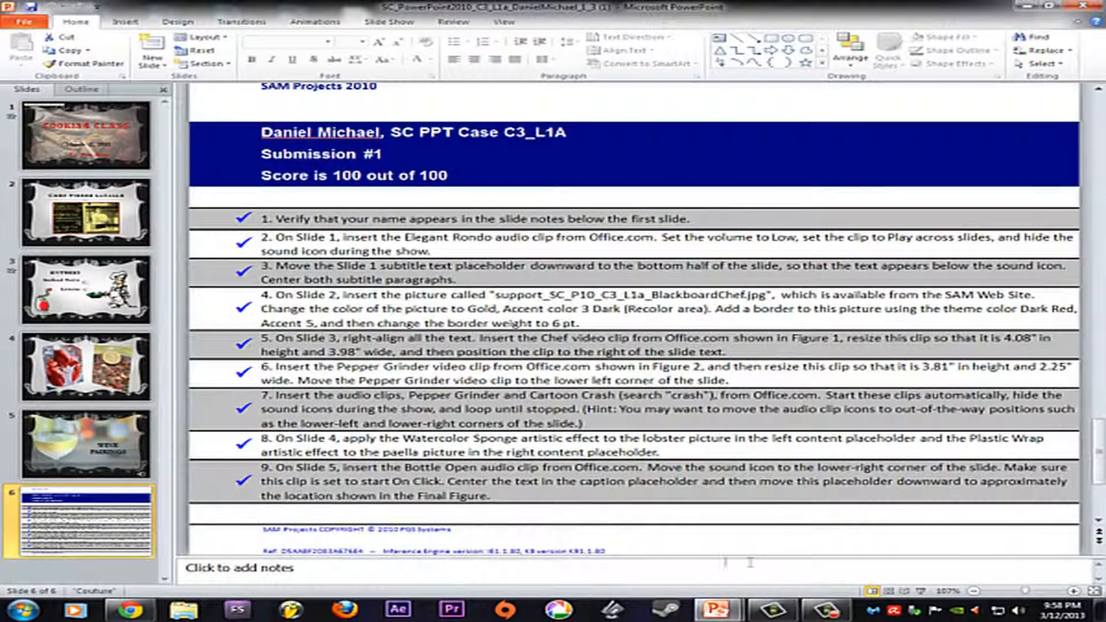
Step: Close the graded presentation and bring up the unedited Cooking Class presentation in PowerPoint
left_click(1075, 5)
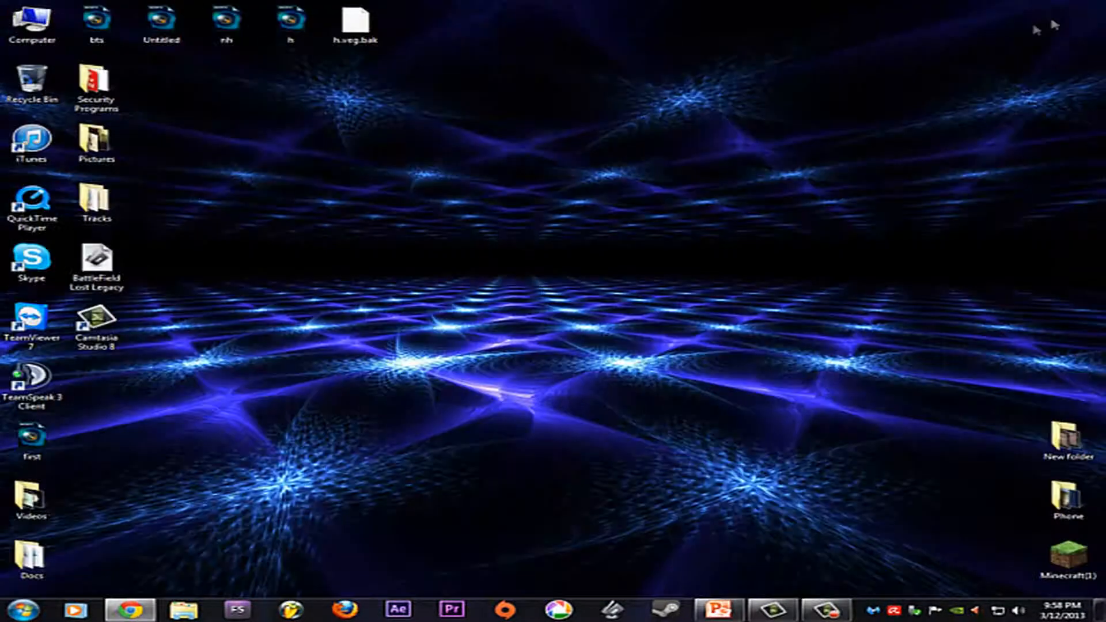
left_click(719, 609)
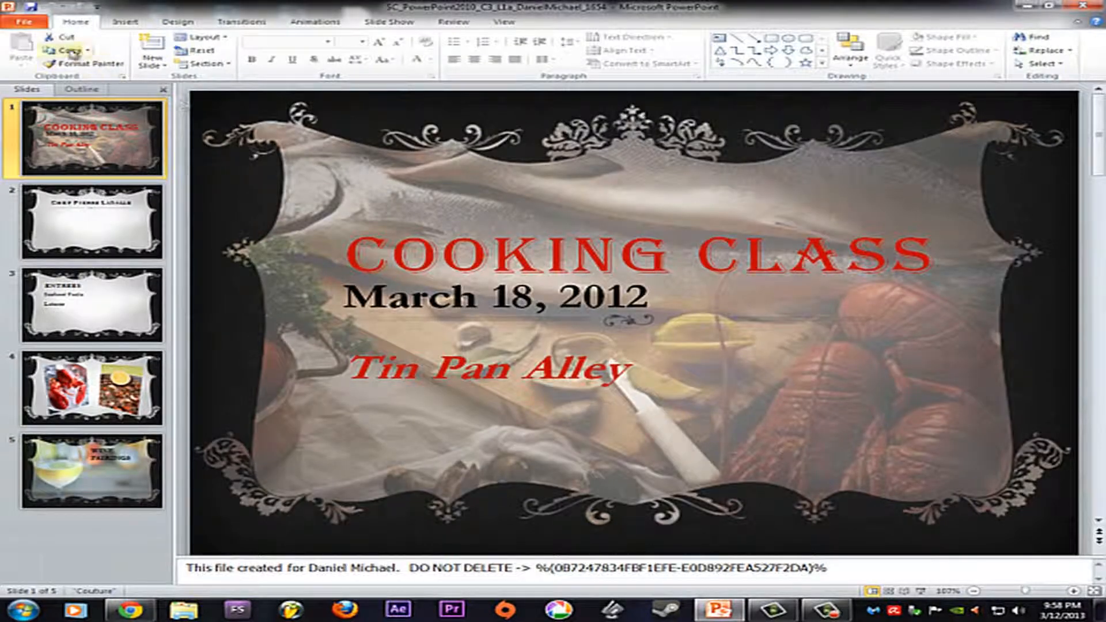
left_click(26, 24)
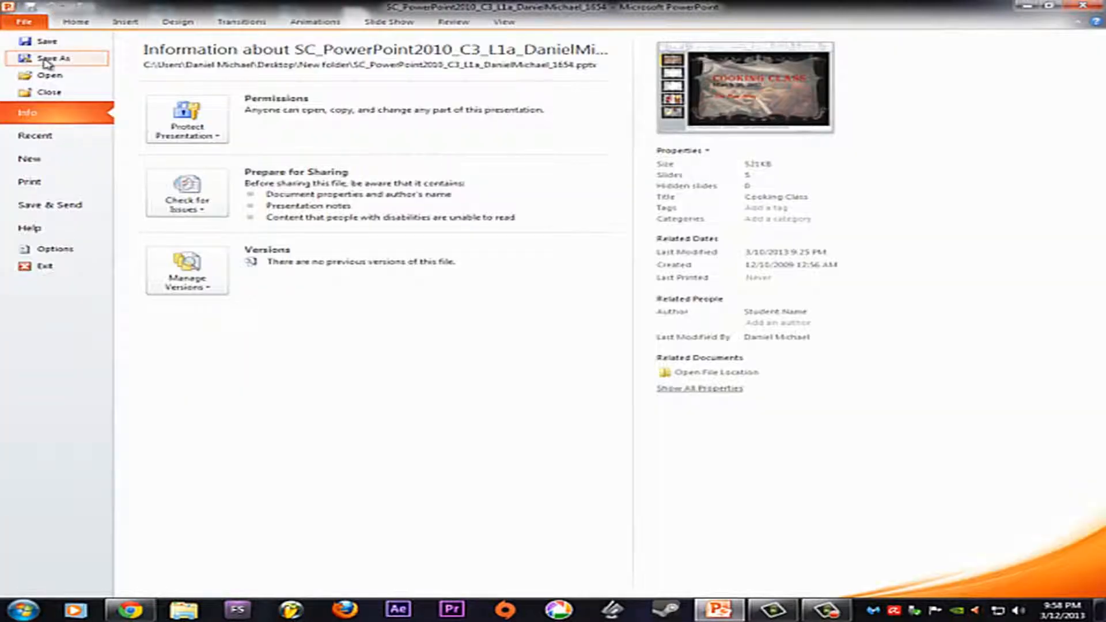
left_click(37, 54)
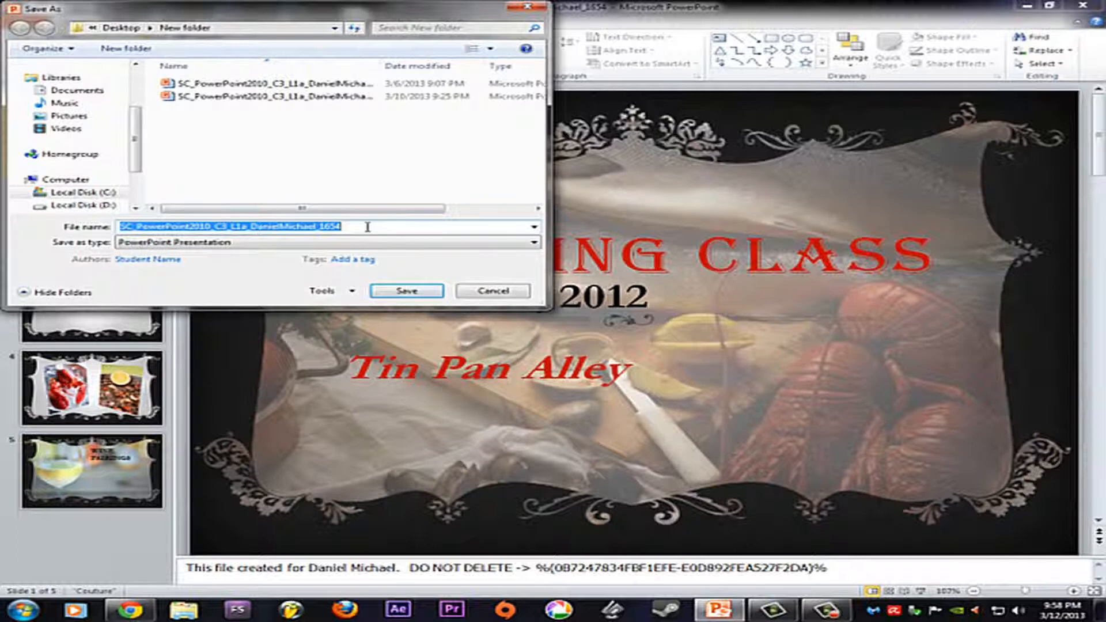
left_click(368, 227)
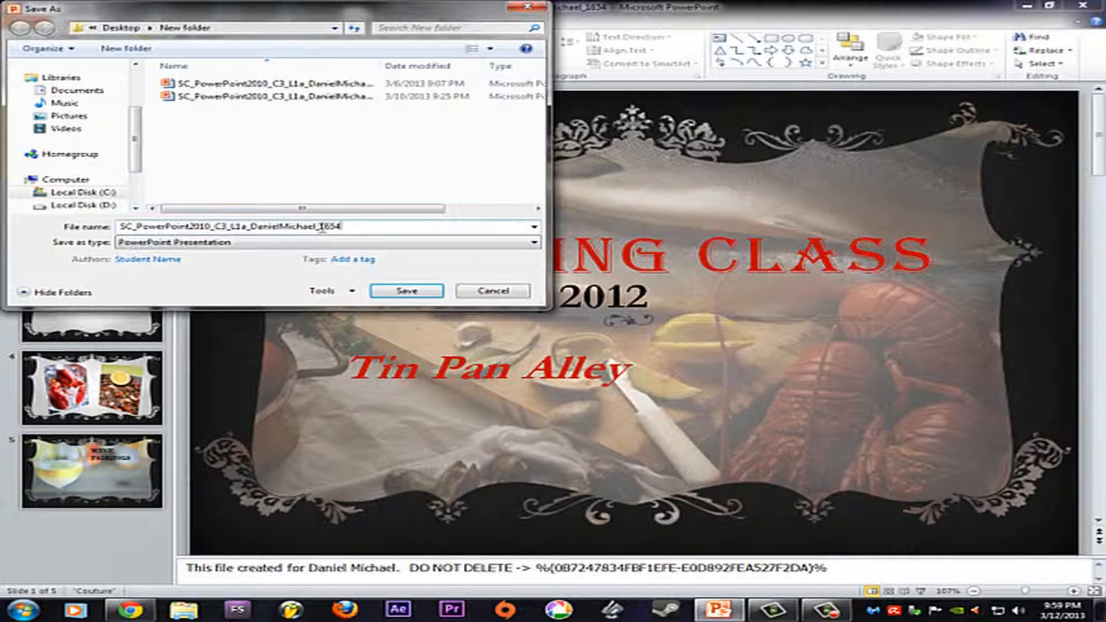
key("BackSpace")
key("BackSpace")
key("BackSpace")
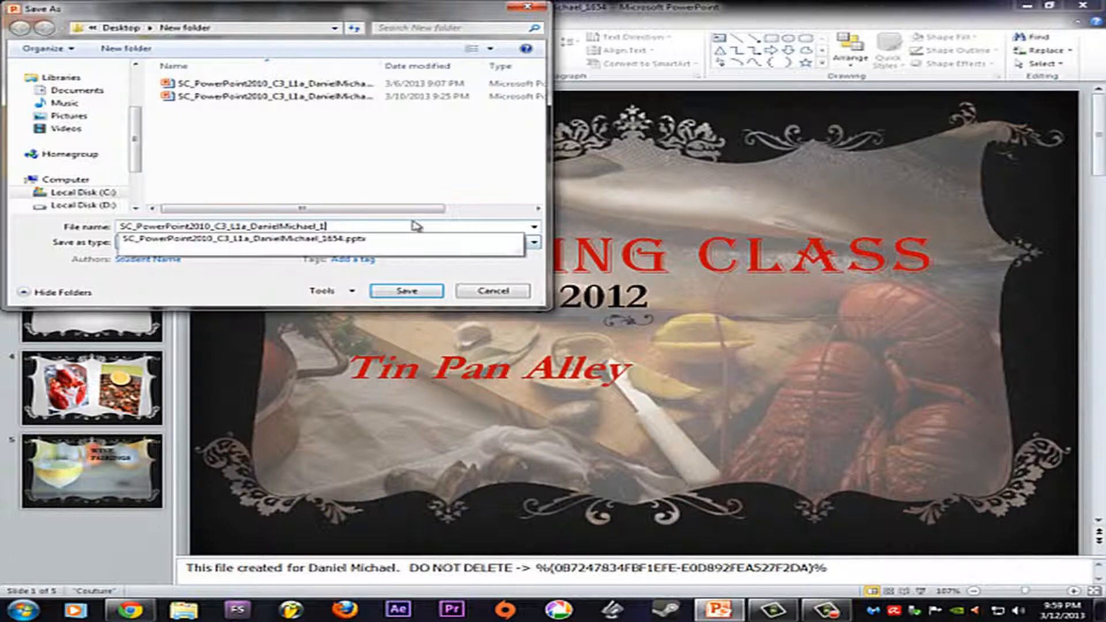
key("BackSpace")
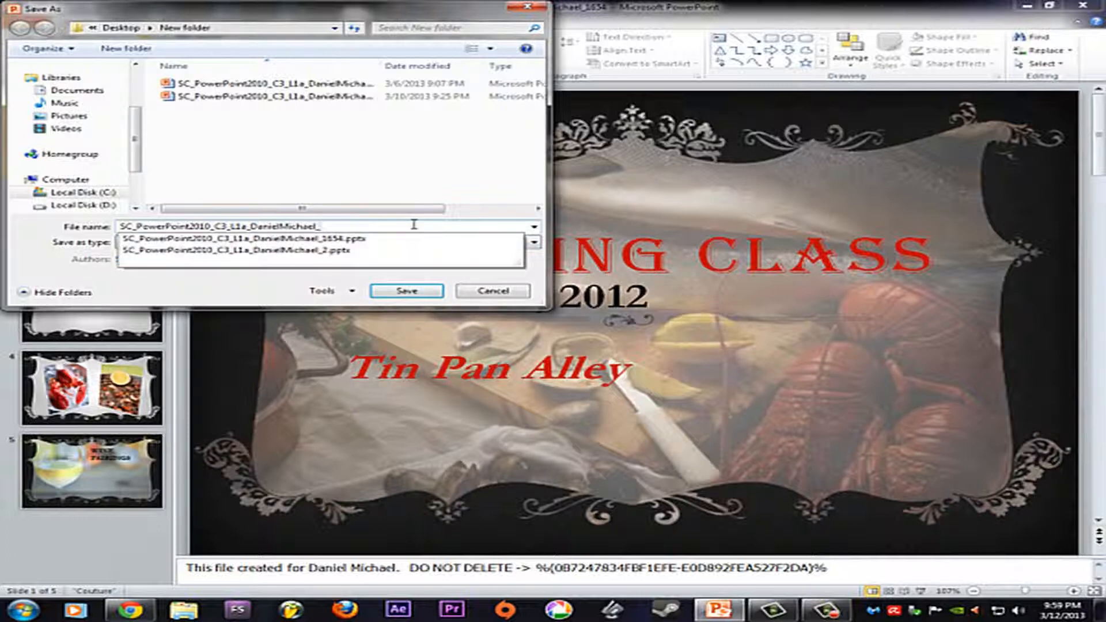
type("2")
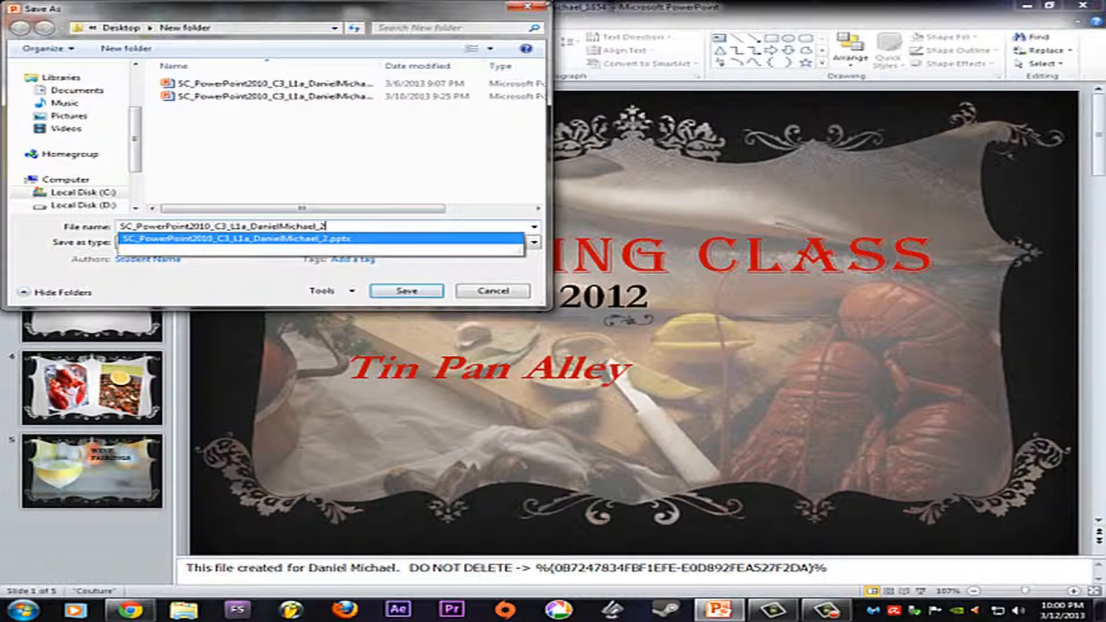
left_click(528, 9)
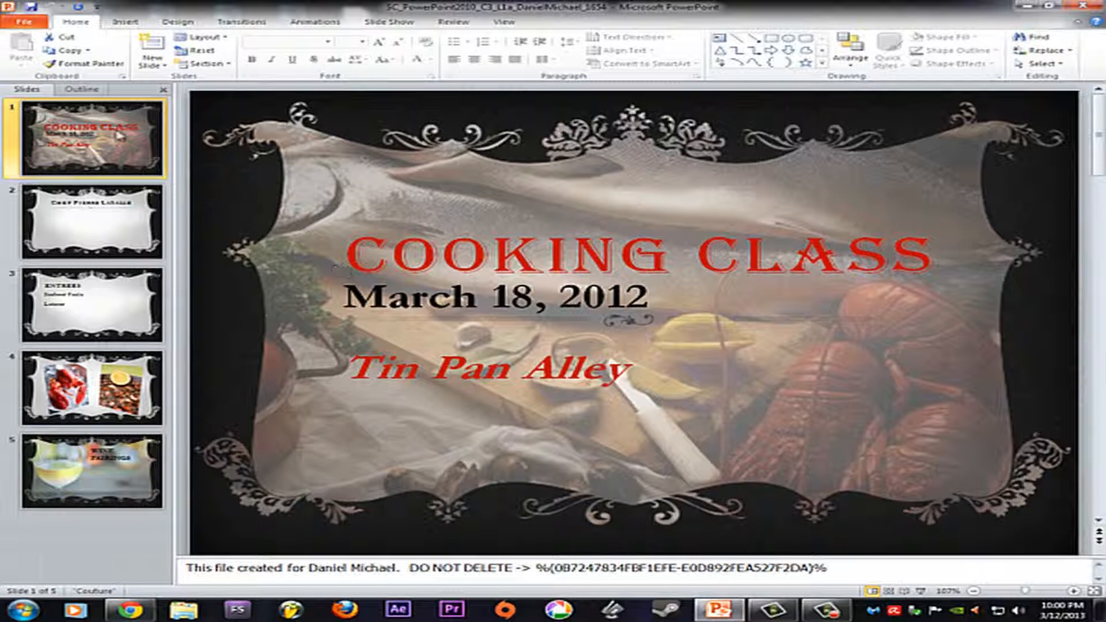
Step: Search the clip art audio for "artsy tempo" with Office.com content included and insert the Elegant Rondo clip on slide 1
left_click(125, 22)
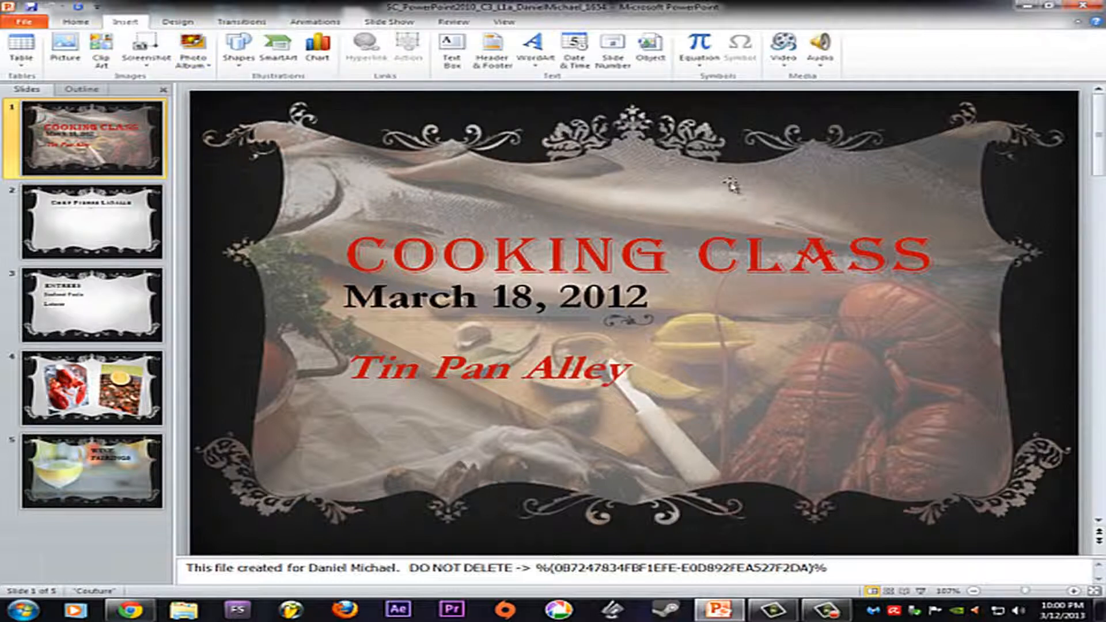
left_click(823, 71)
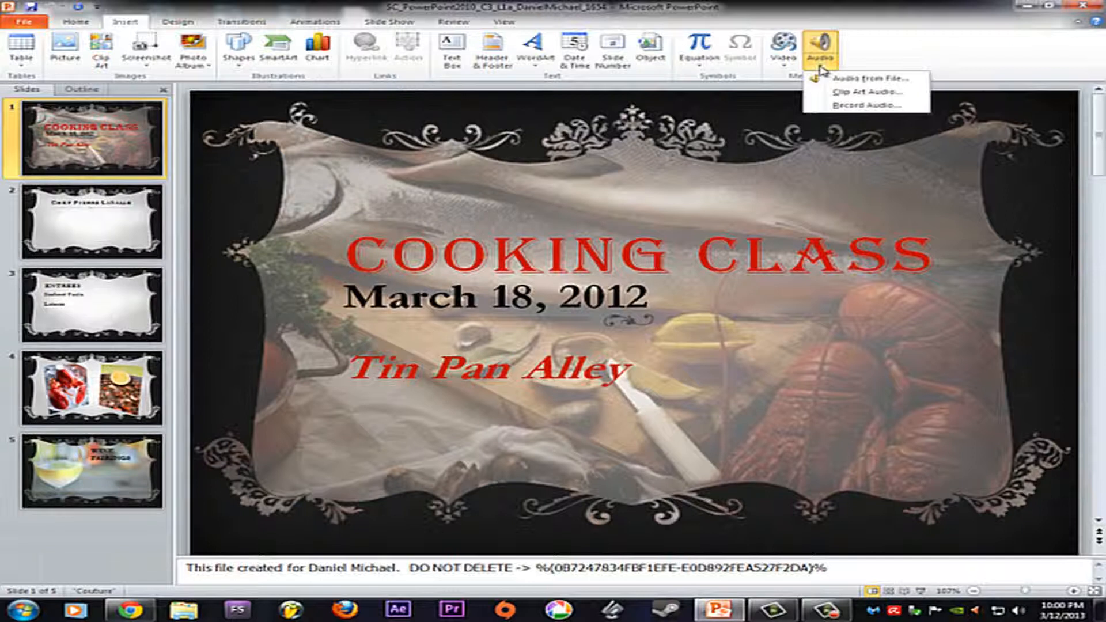
left_click(862, 92)
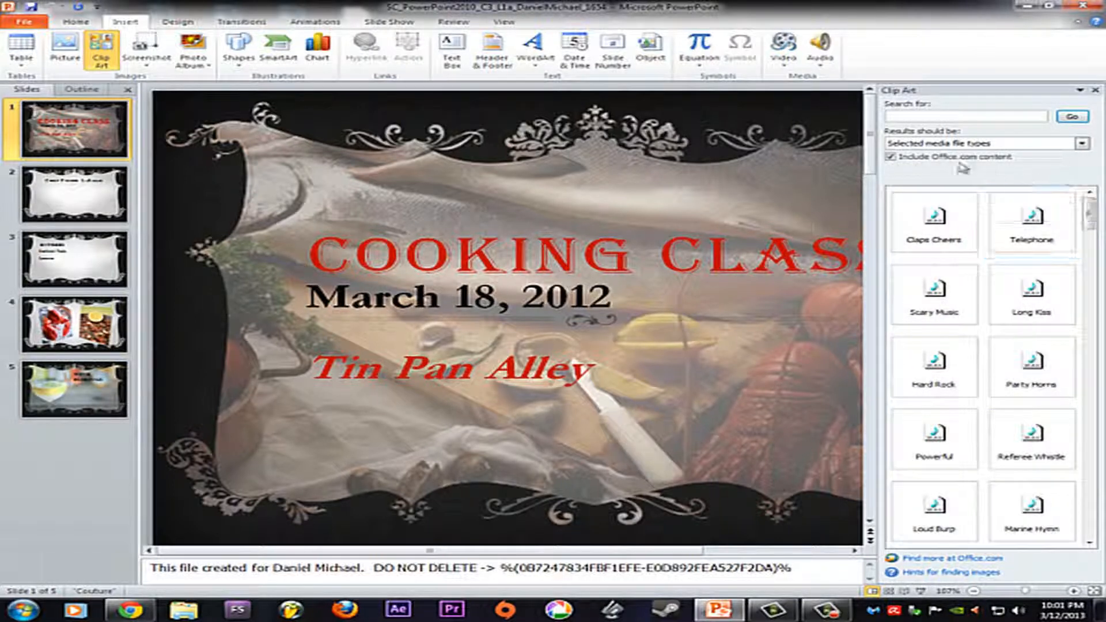
left_click(891, 157)
left_click(891, 157)
left_click(936, 118)
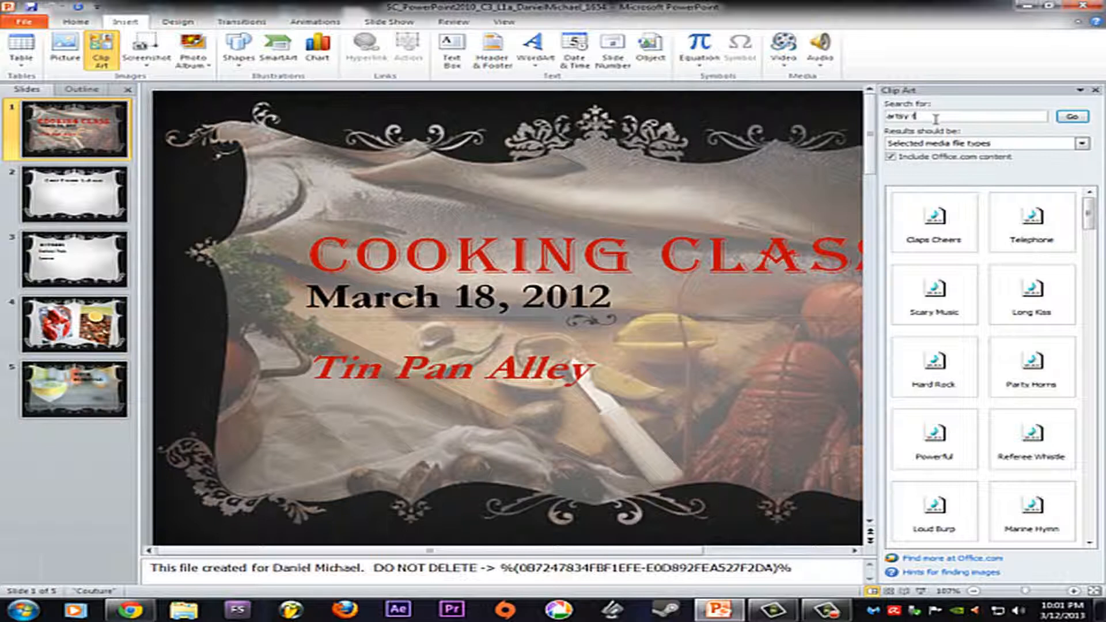
key("Return")
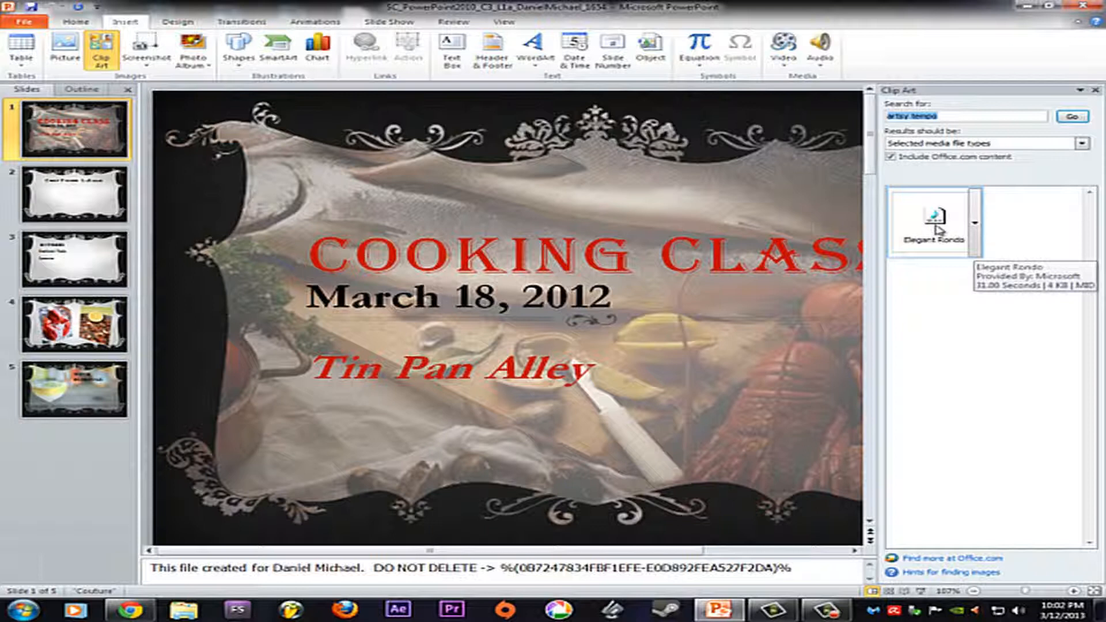
left_click(937, 230)
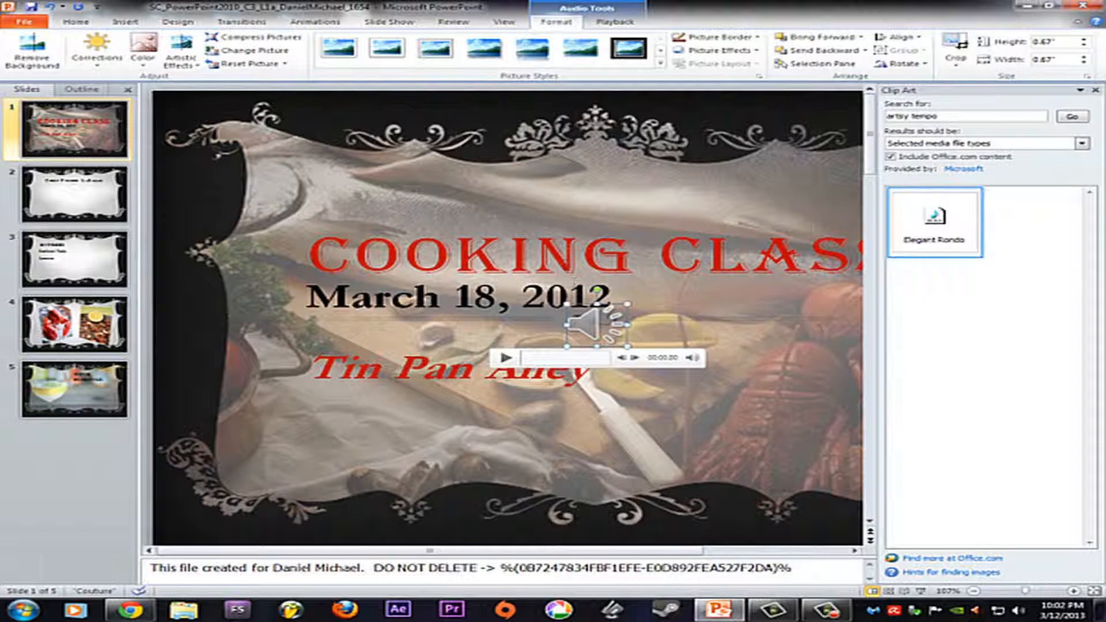
left_click(1097, 91)
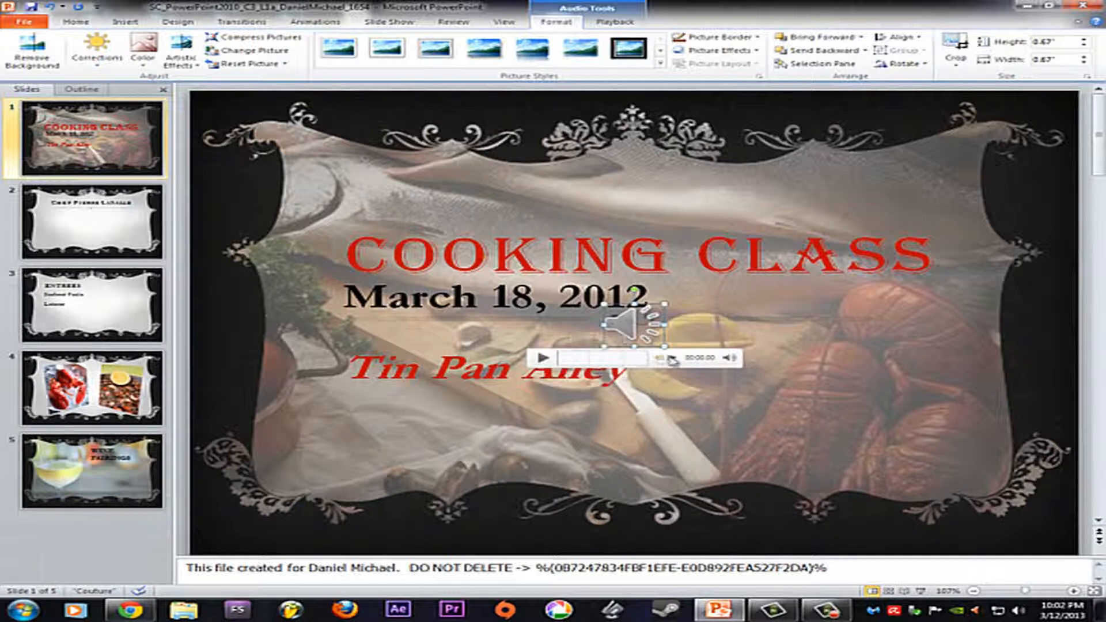
Step: Set the playback volume of the slide 1 audio clip to Low
mouse_move(729, 358)
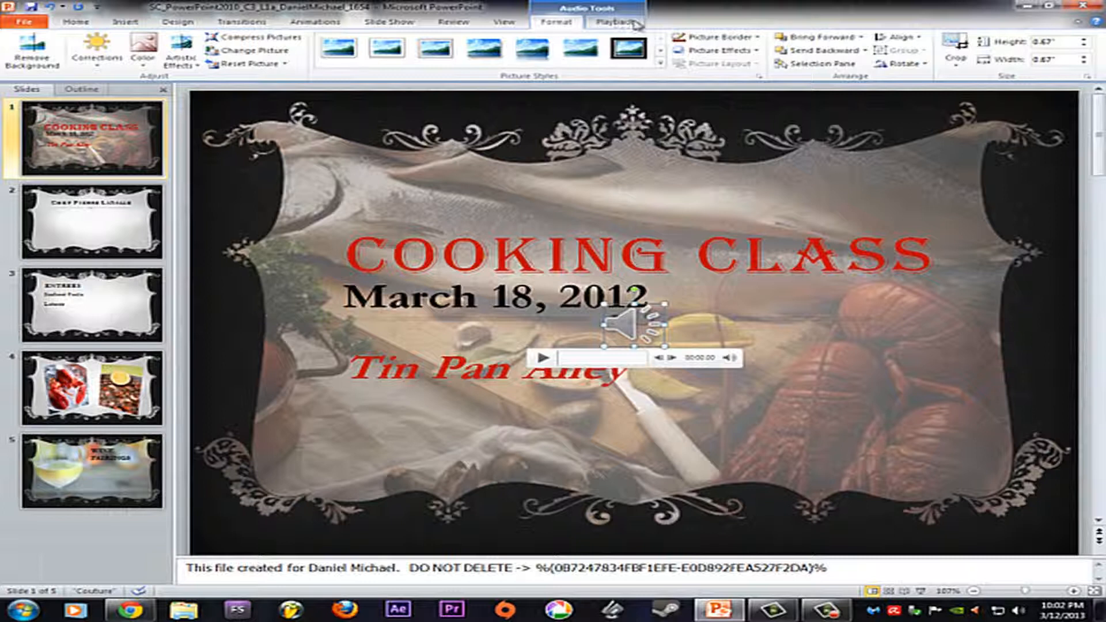
left_click(616, 24)
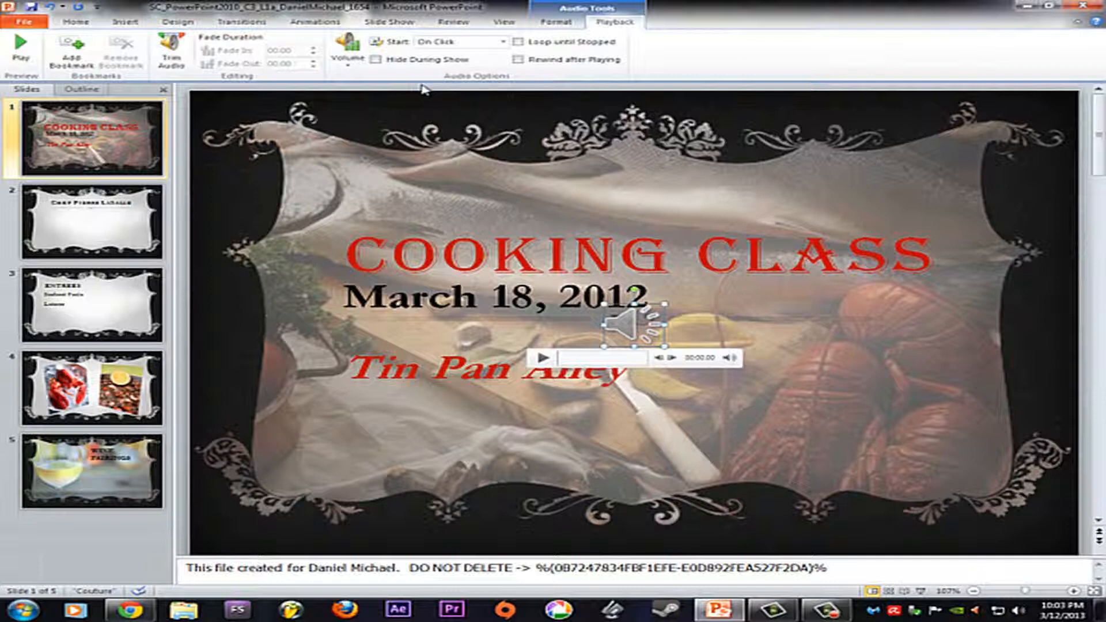
left_click(349, 70)
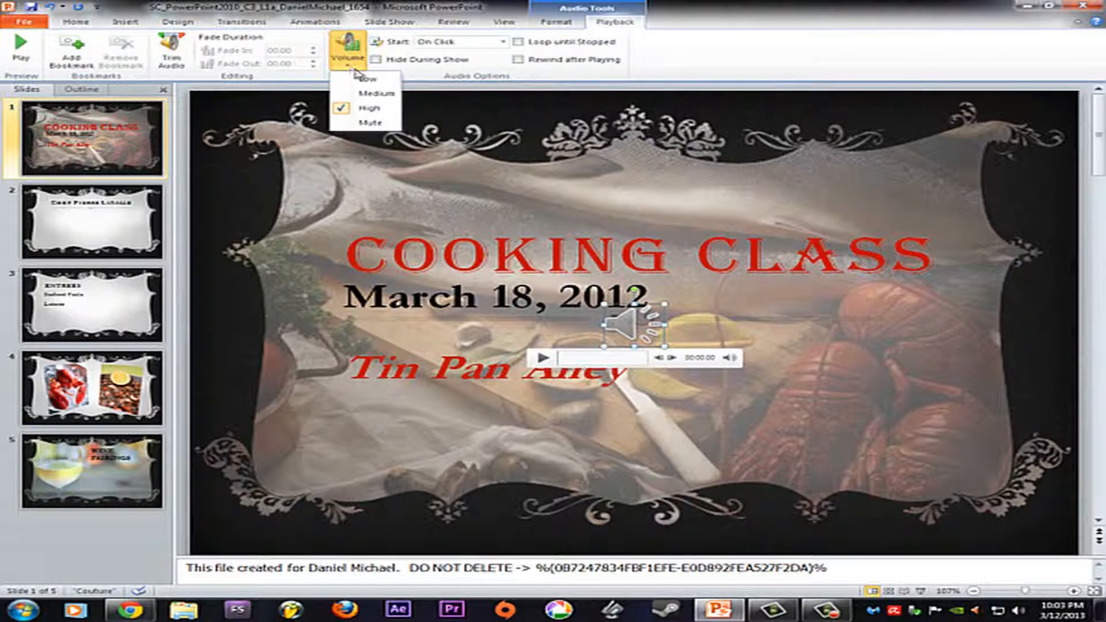
left_click(374, 82)
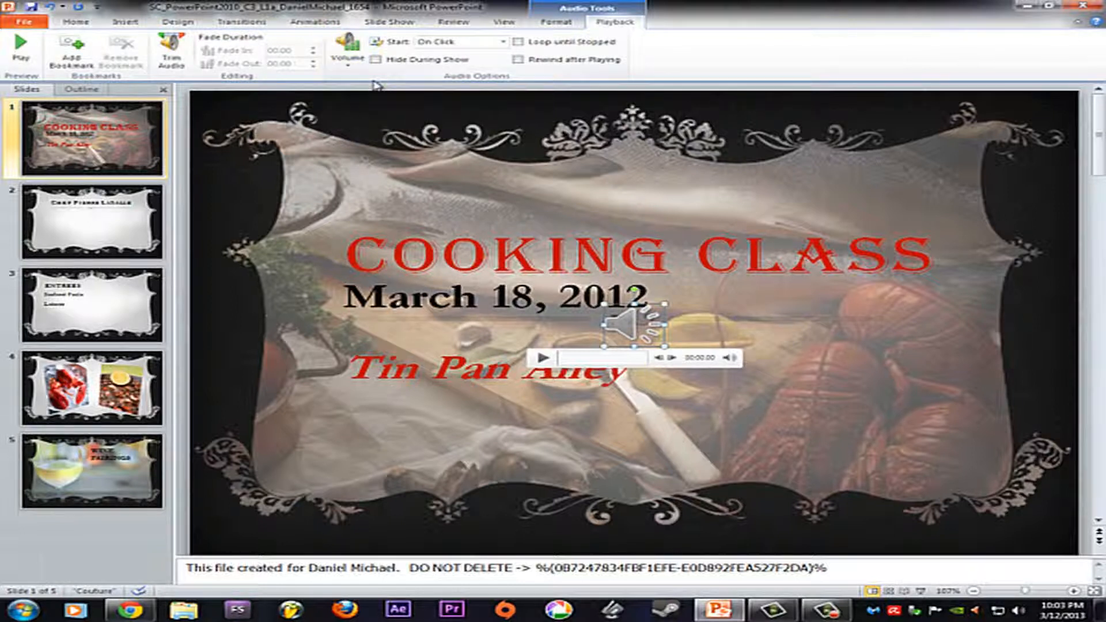
left_click(349, 51)
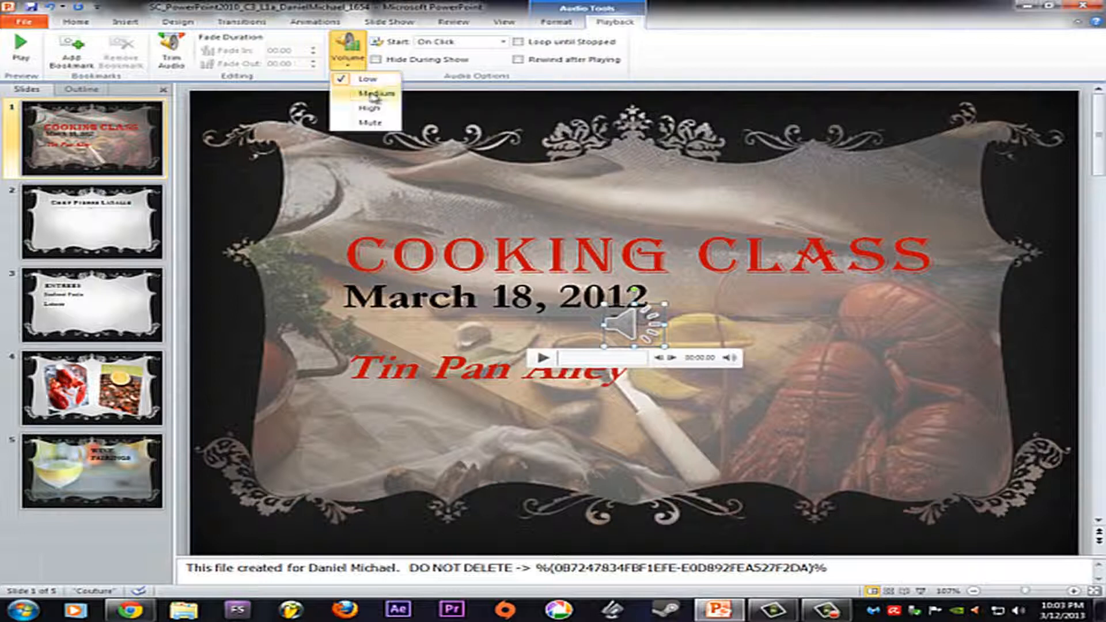
left_click(417, 78)
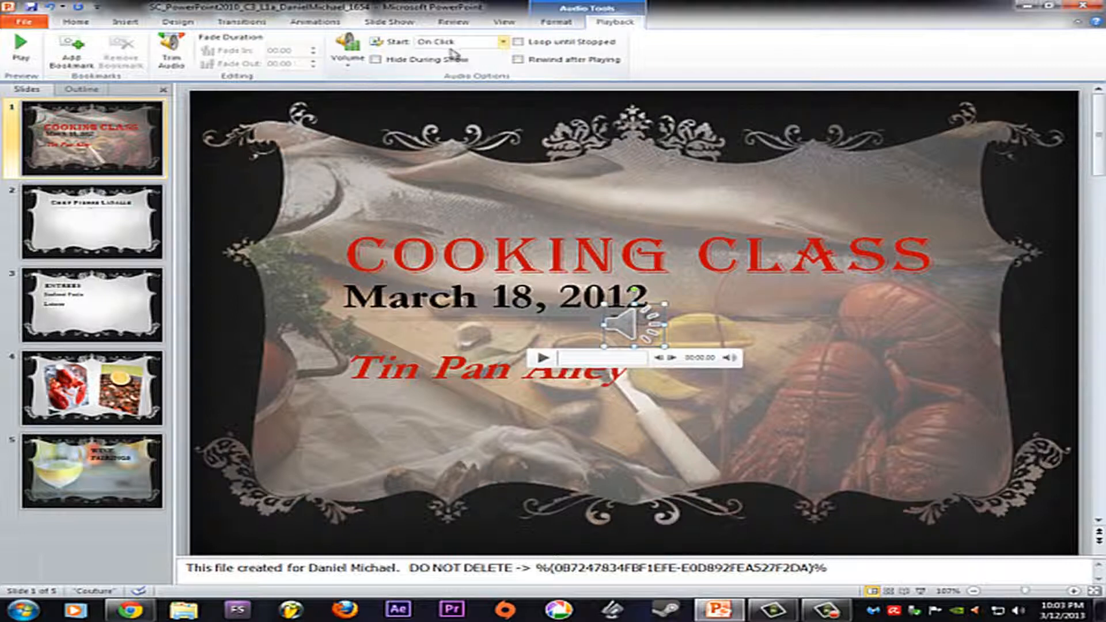
Step: Set the audio clip to start as Play across slides and hide its icon during the show
left_click(503, 43)
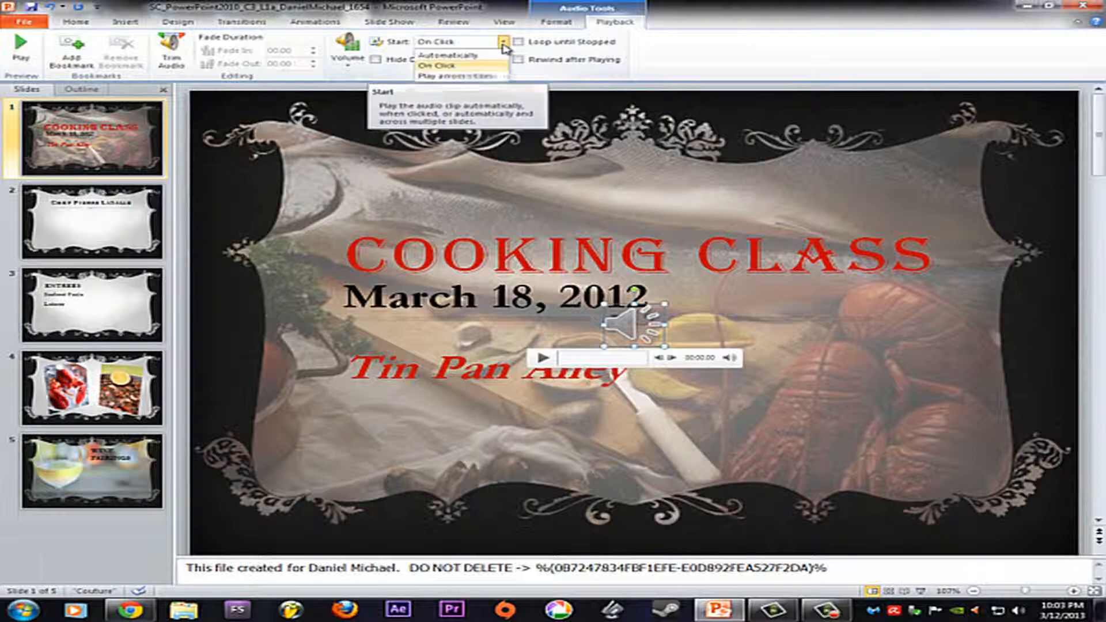
left_click(456, 76)
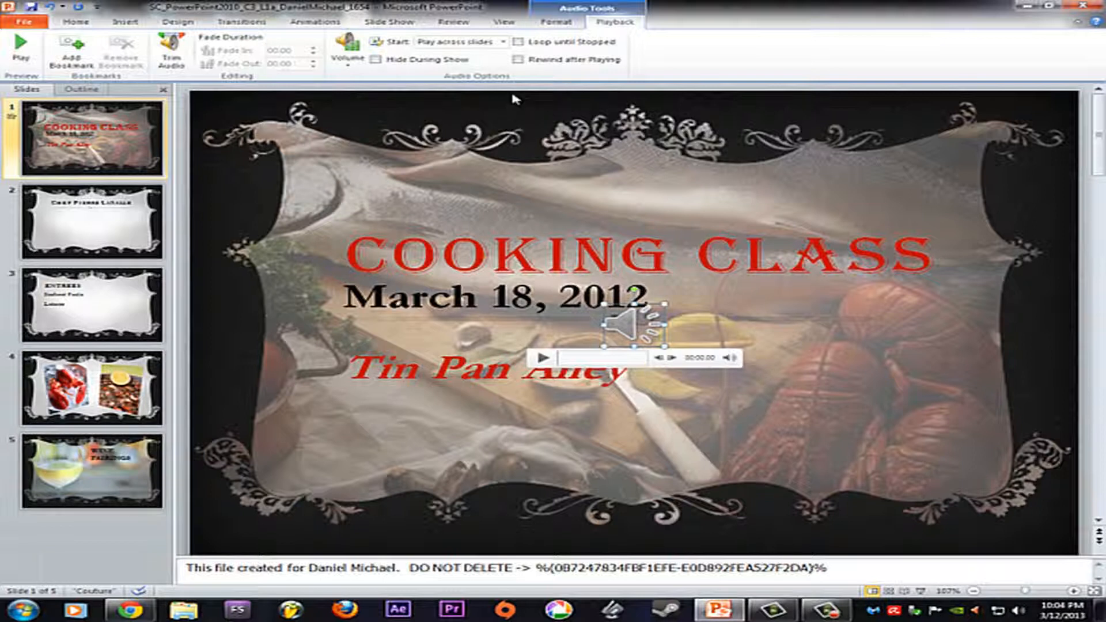
left_click(377, 60)
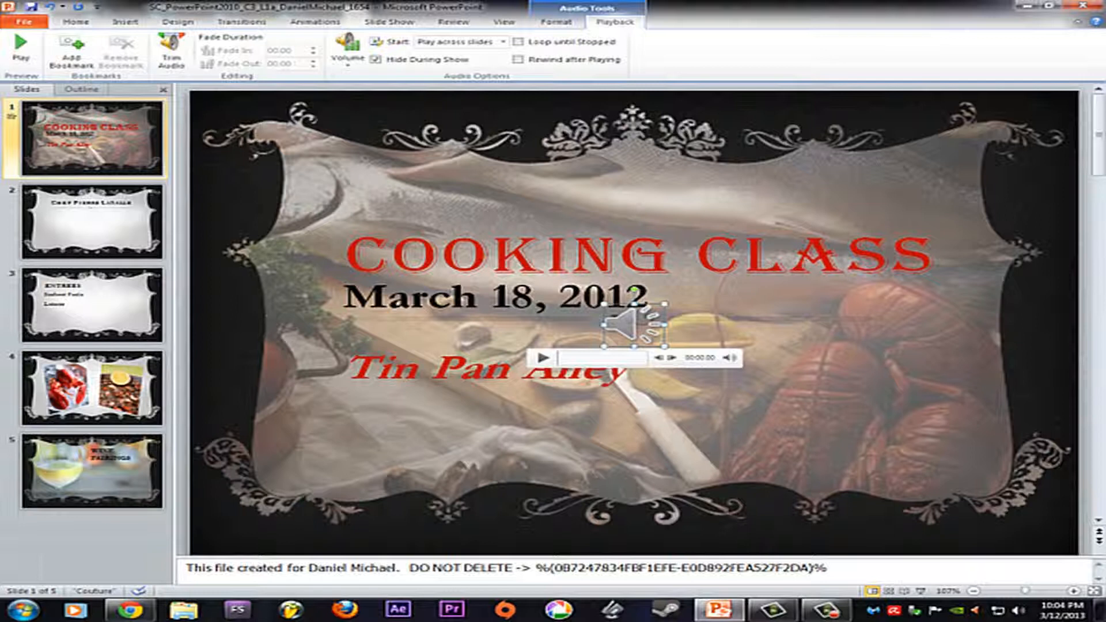
left_click(494, 452)
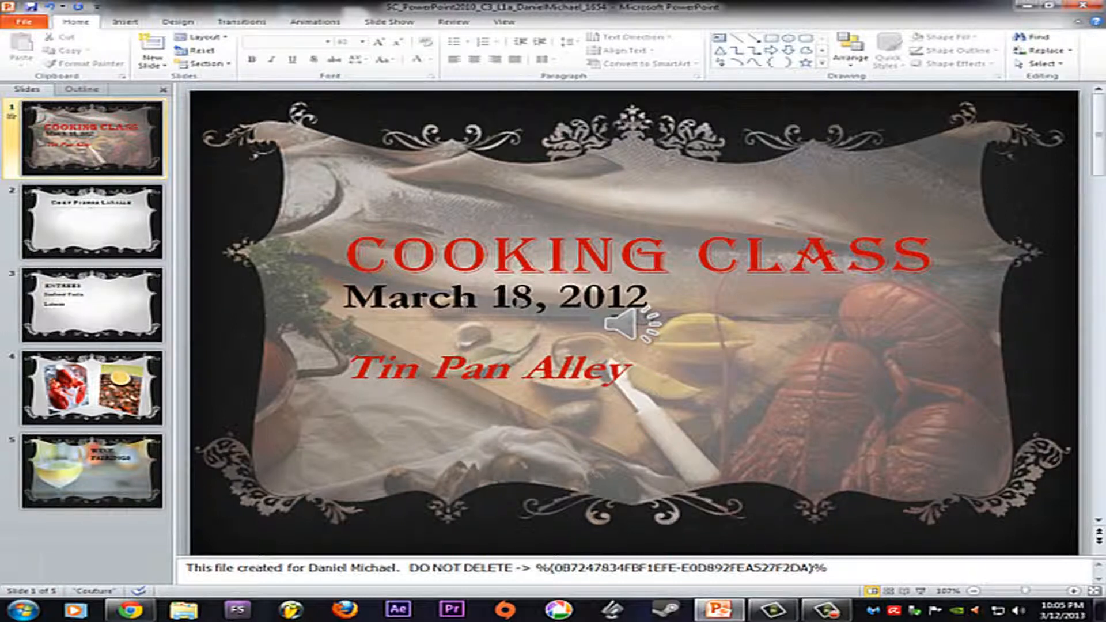
Step: Resize slide 1's subtitle placeholder so its top edge is just beneath the audio icon and its bottom edge reaches the frame's lower border
left_click(409, 300)
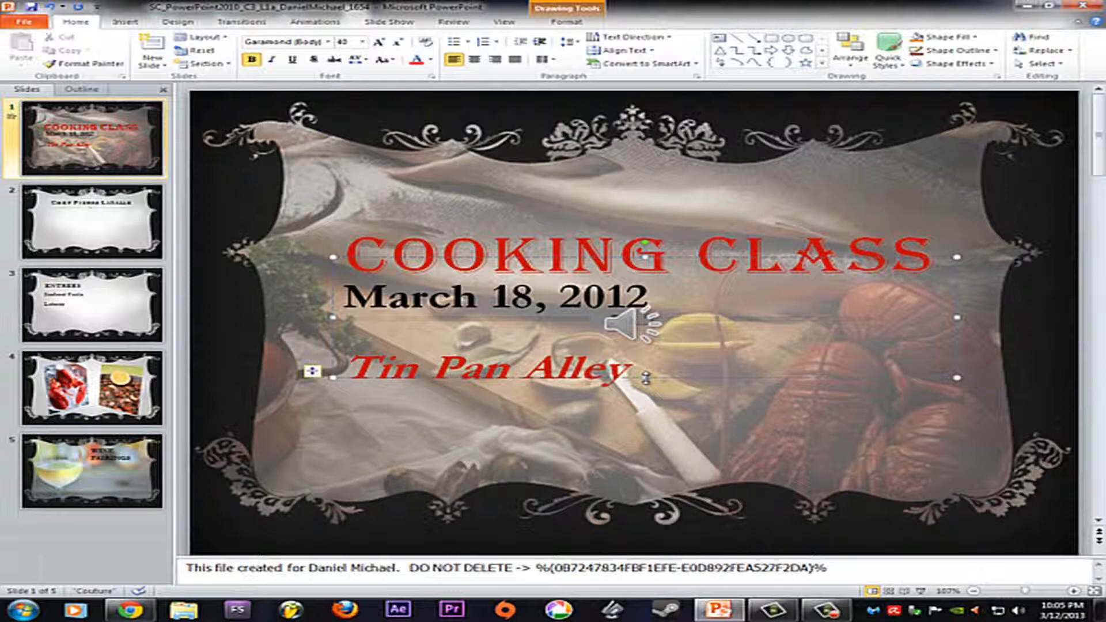
left_click_drag(646, 378, 651, 503)
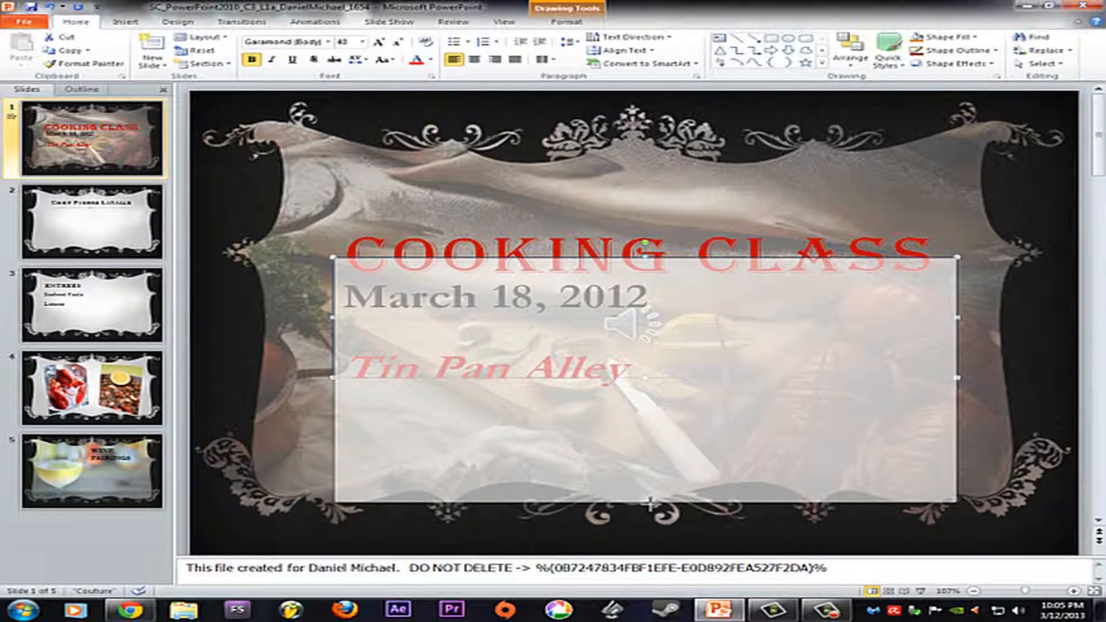
left_click_drag(652, 504, 649, 482)
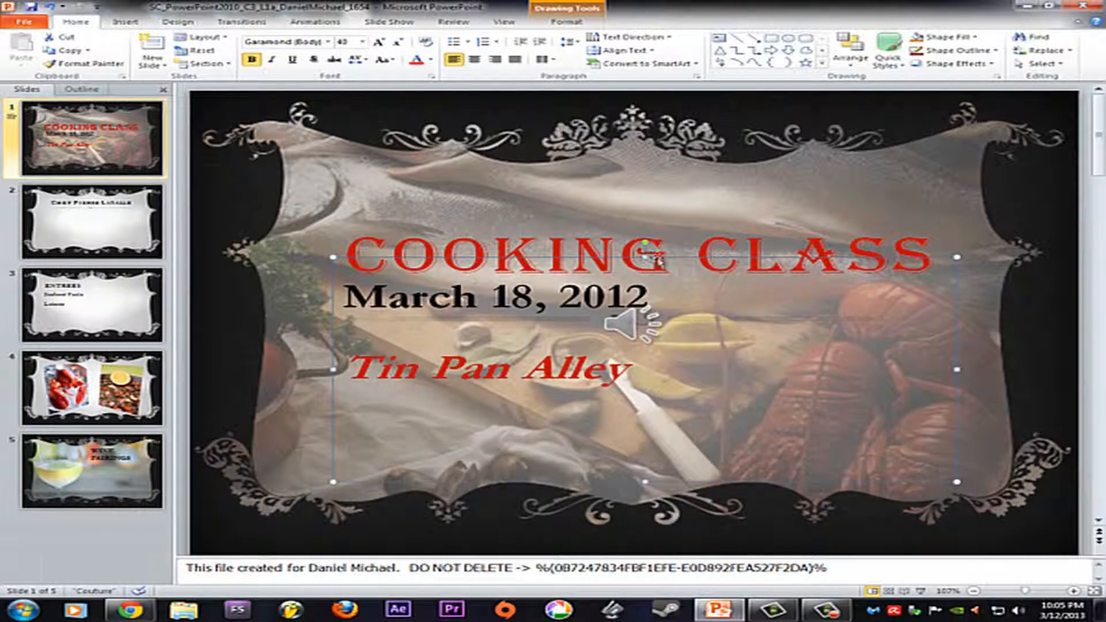
left_click_drag(646, 257, 644, 345)
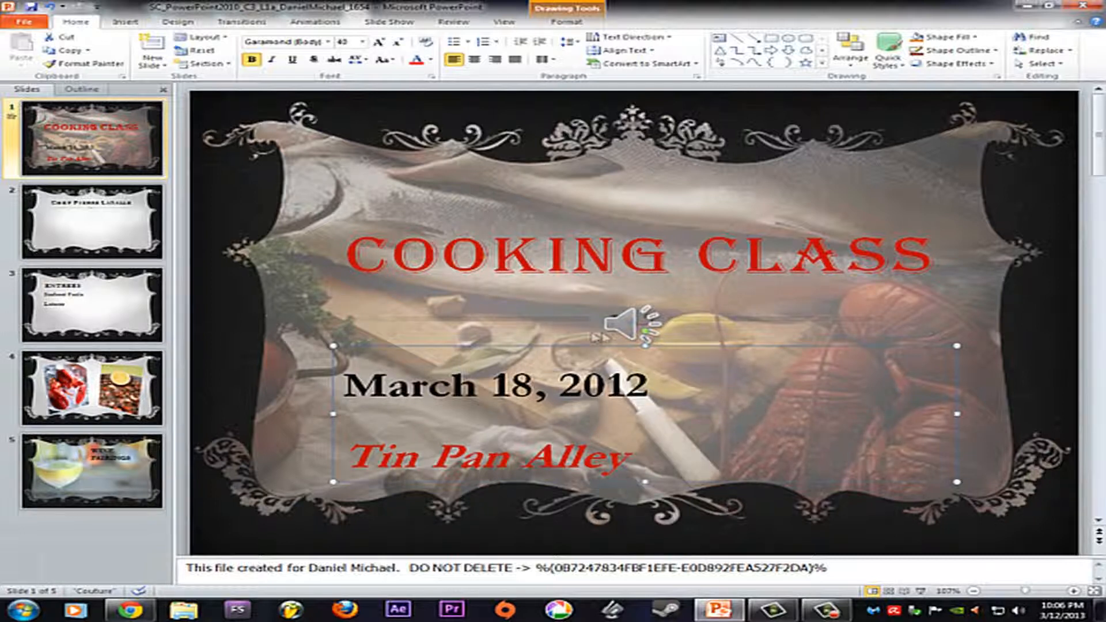
left_click_drag(646, 345, 646, 335)
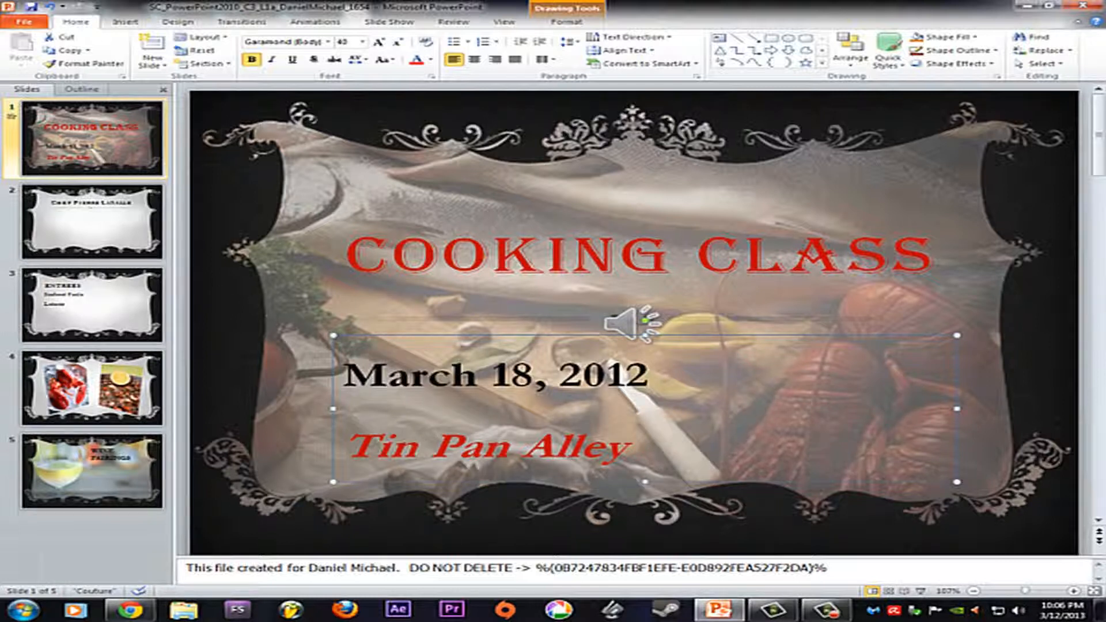
Step: Center the "March 18, 2012" and "Tin Pan Alley" lines of slide 1's subtitle
left_click(410, 390)
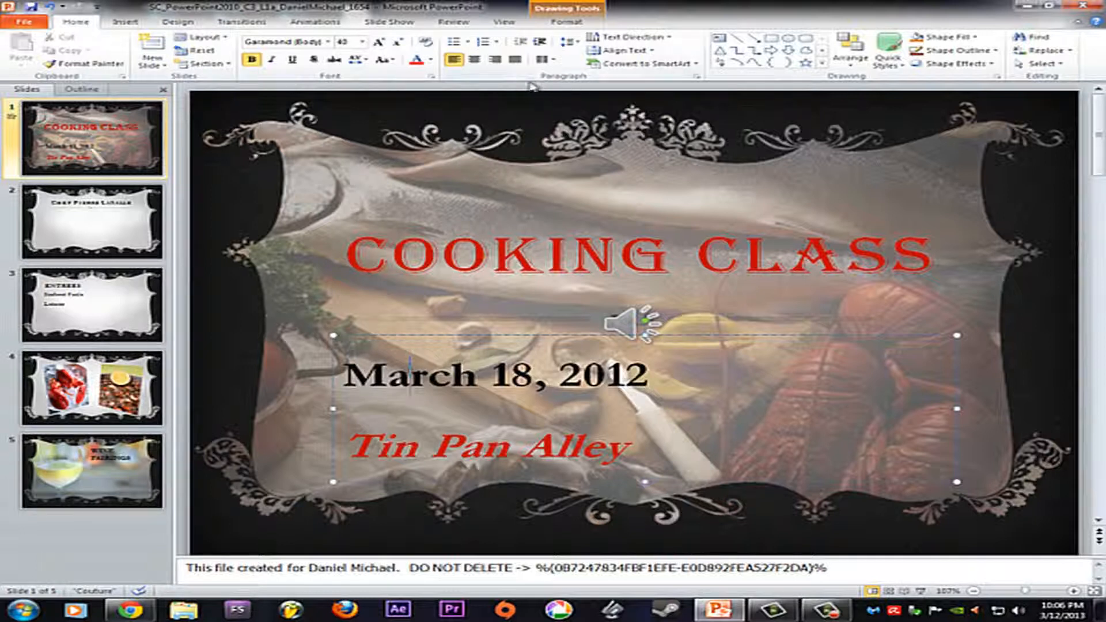
left_click(476, 63)
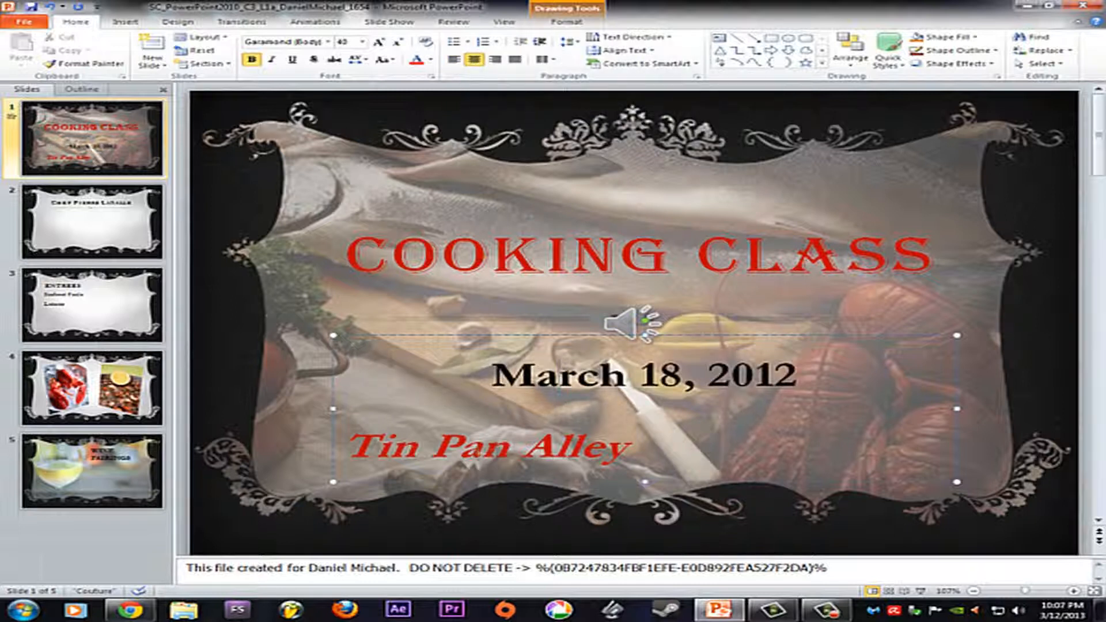
left_click(479, 450)
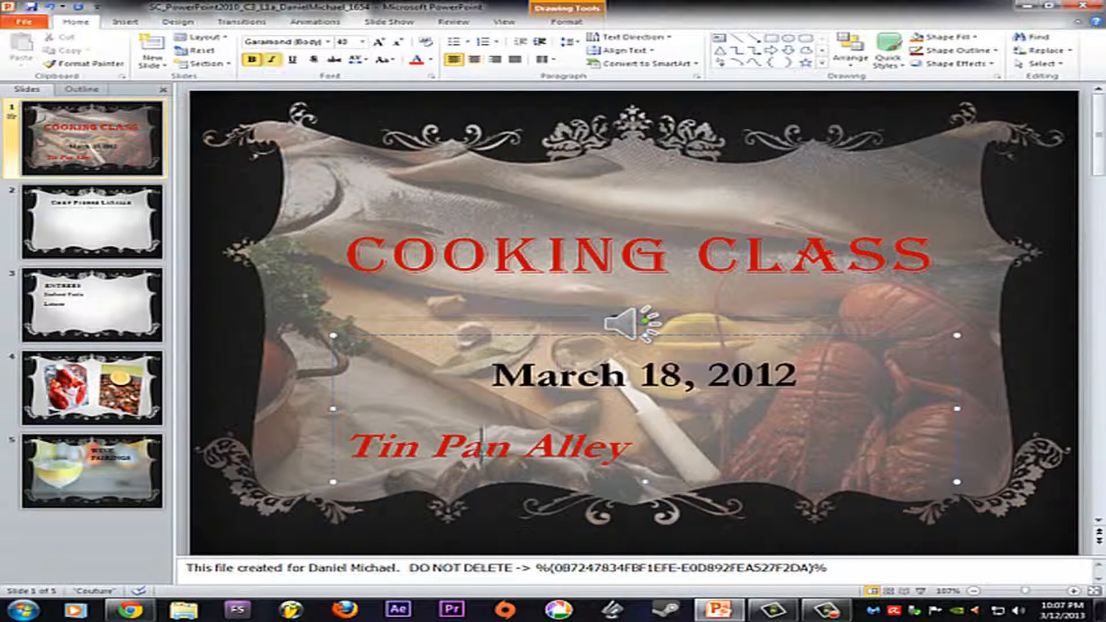
left_click(475, 61)
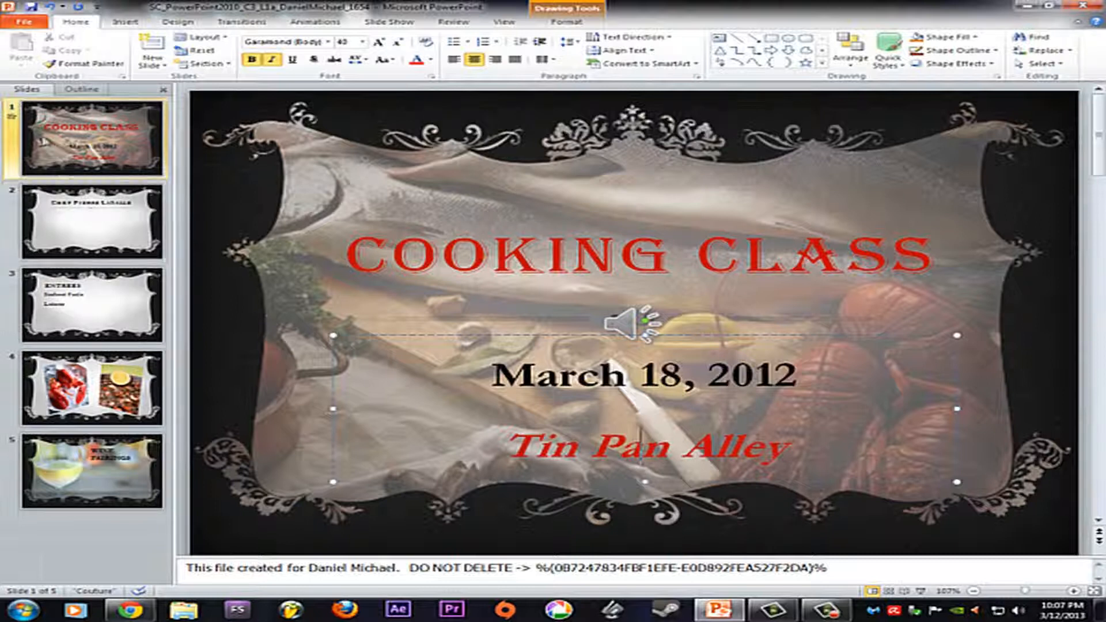
Step: Insert the support_SC_P10_C3_L1a_BlackboardChef picture from the desktop's New folder into slide 2's placeholder and recolor it in dark olive-yellow
left_click(77, 214)
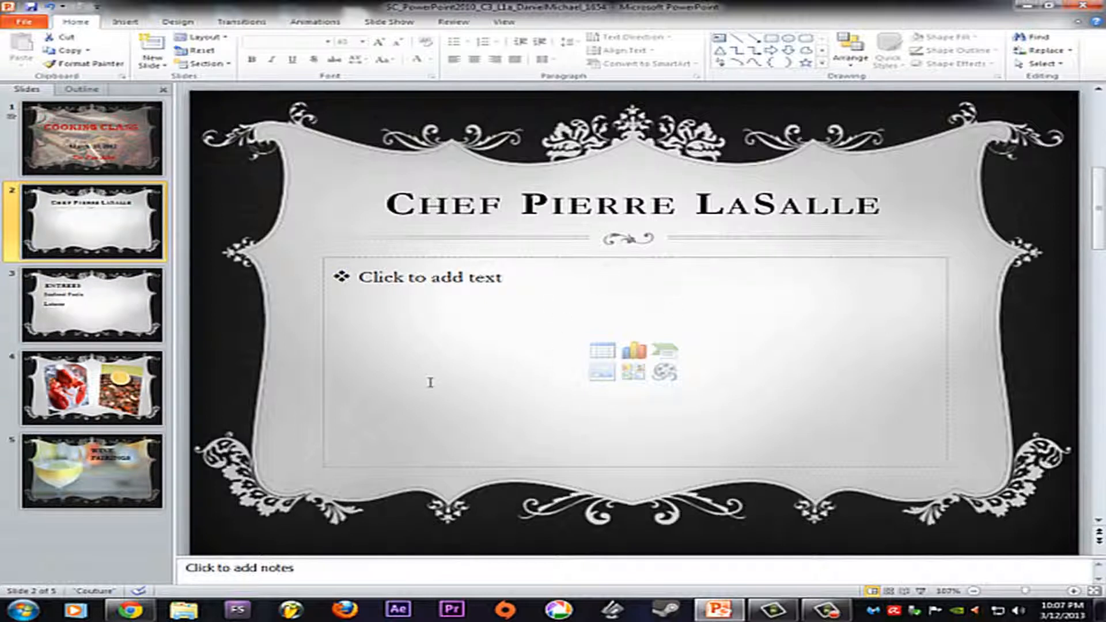
left_click(602, 376)
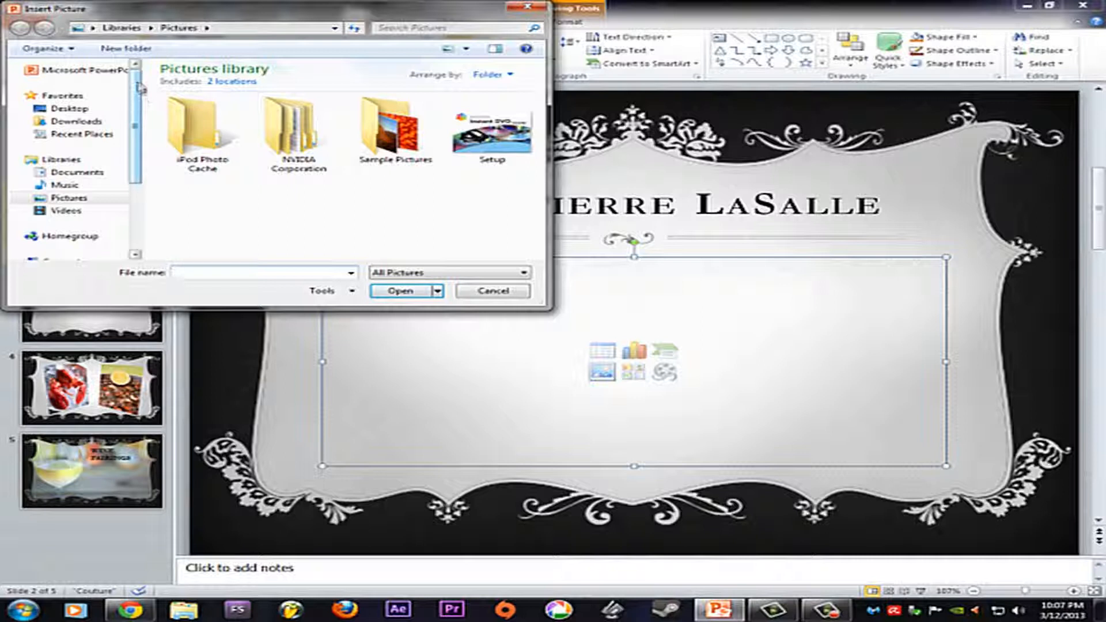
mouse_move(138, 99)
left_mouse_down()
mouse_move(139, 160)
mouse_move(139, 101)
left_mouse_up()
left_click(69, 109)
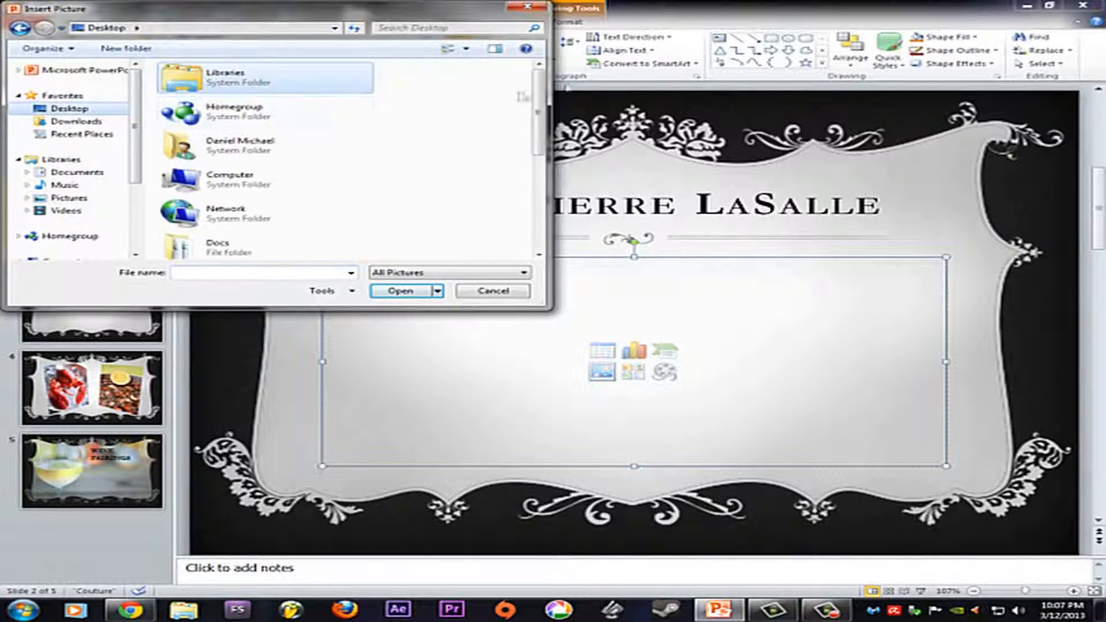
left_click_drag(537, 91, 538, 161)
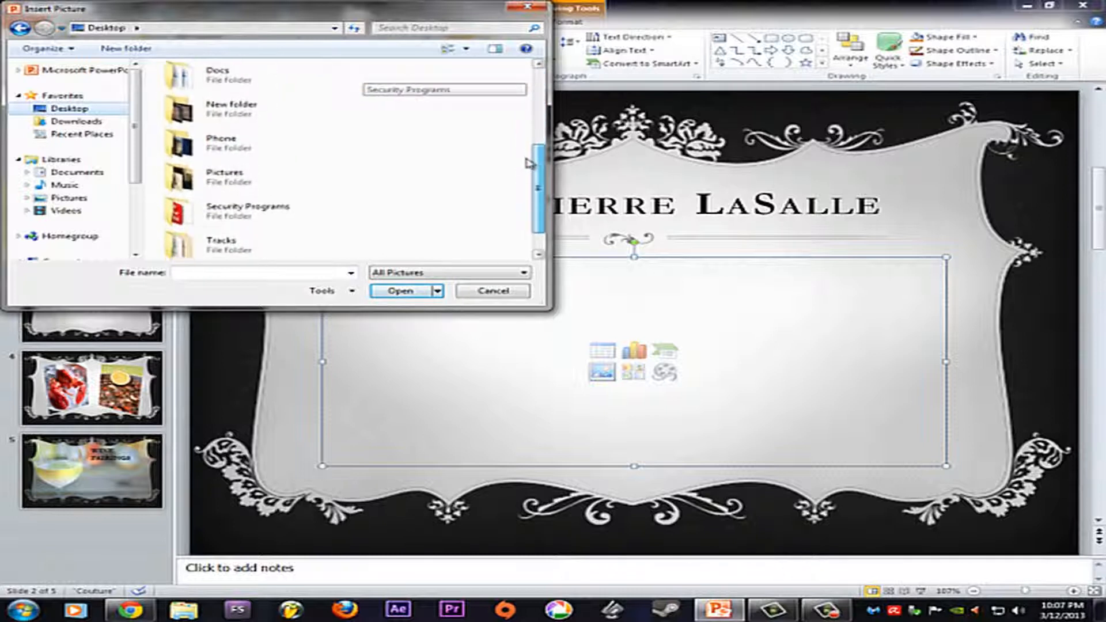
double_click(252, 115)
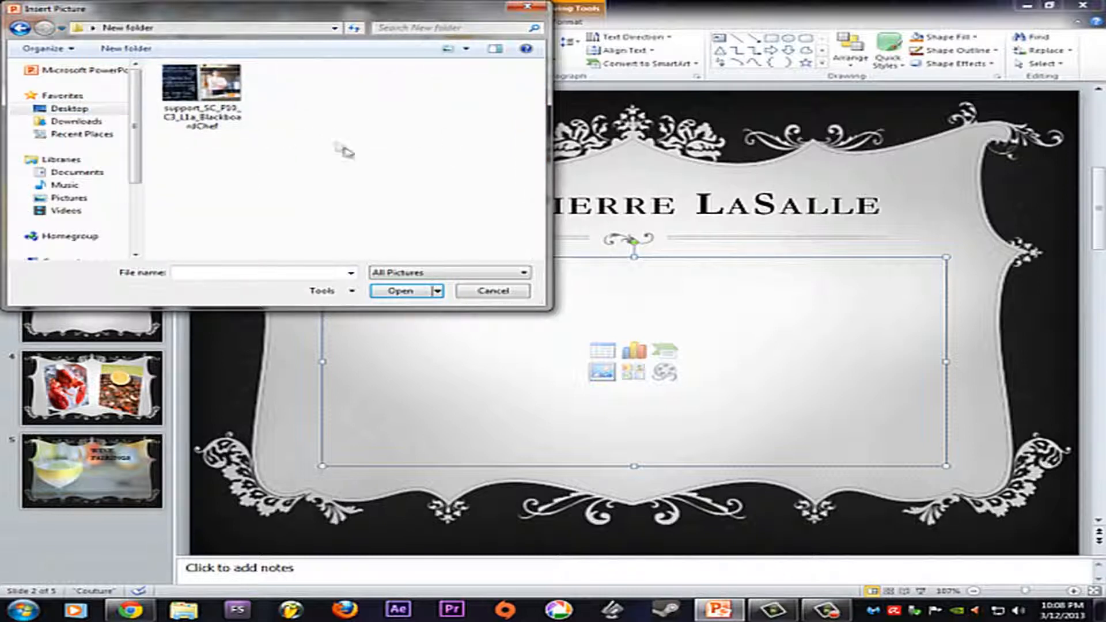
left_click(206, 101)
double_click(205, 101)
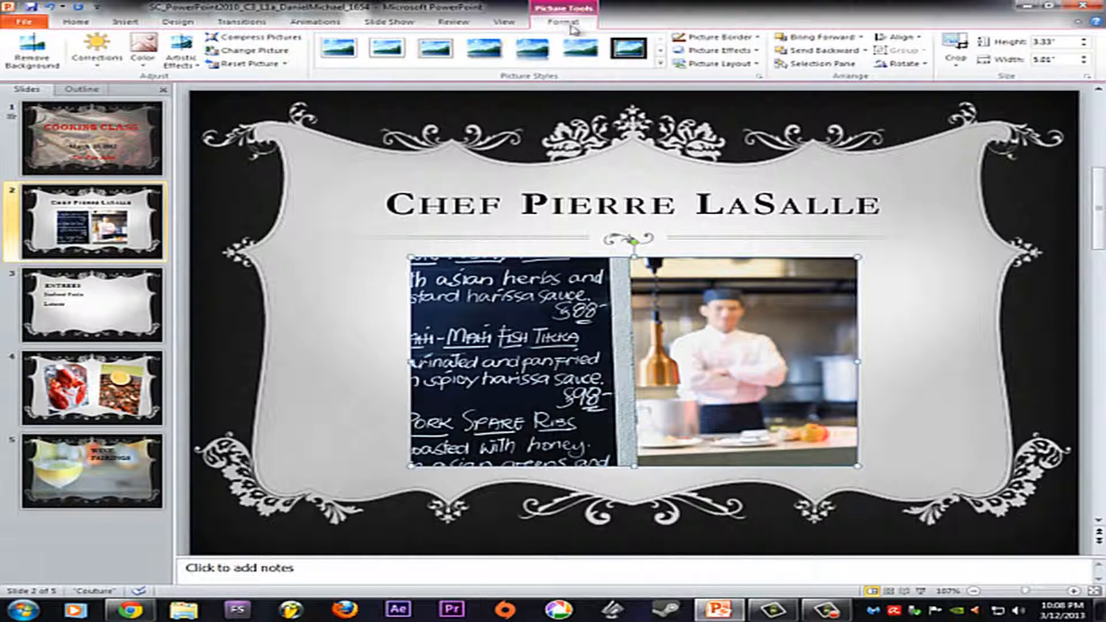
left_click(144, 69)
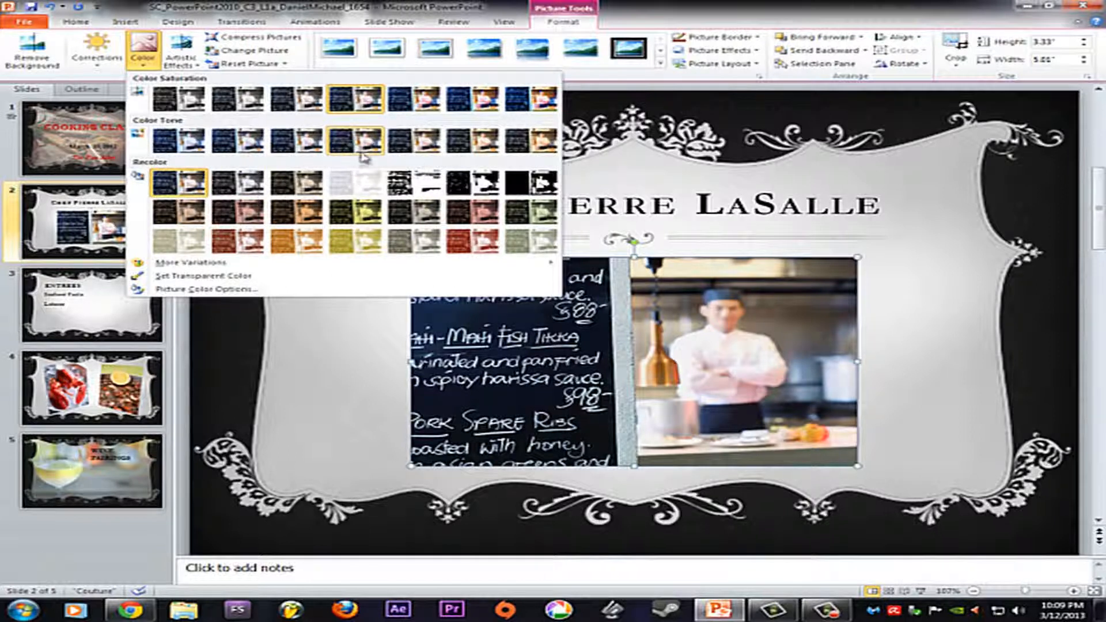
left_click(362, 219)
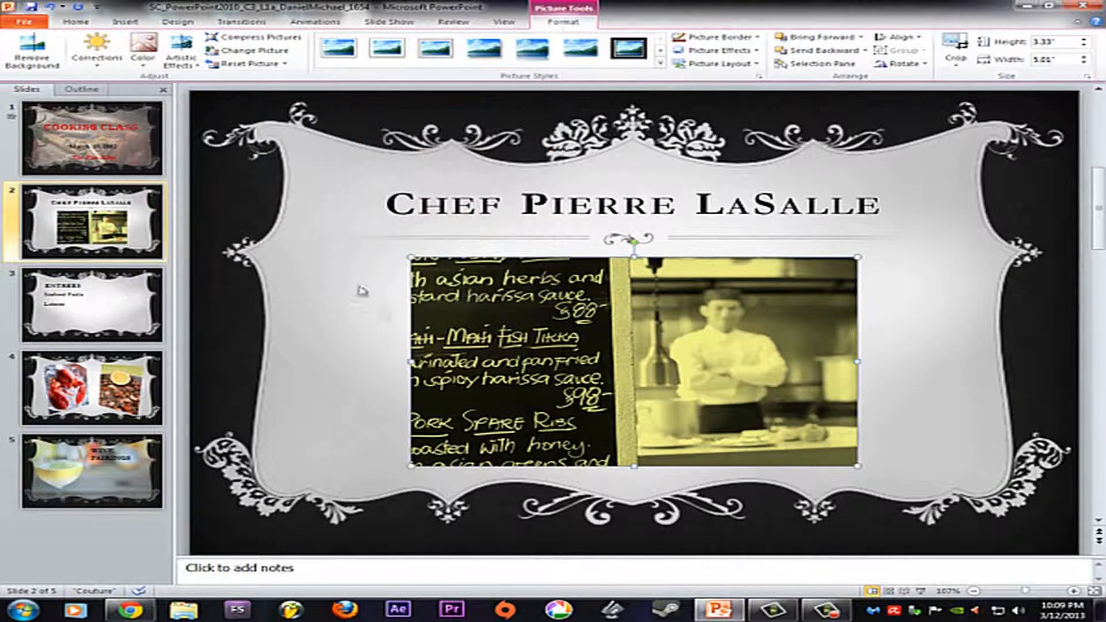
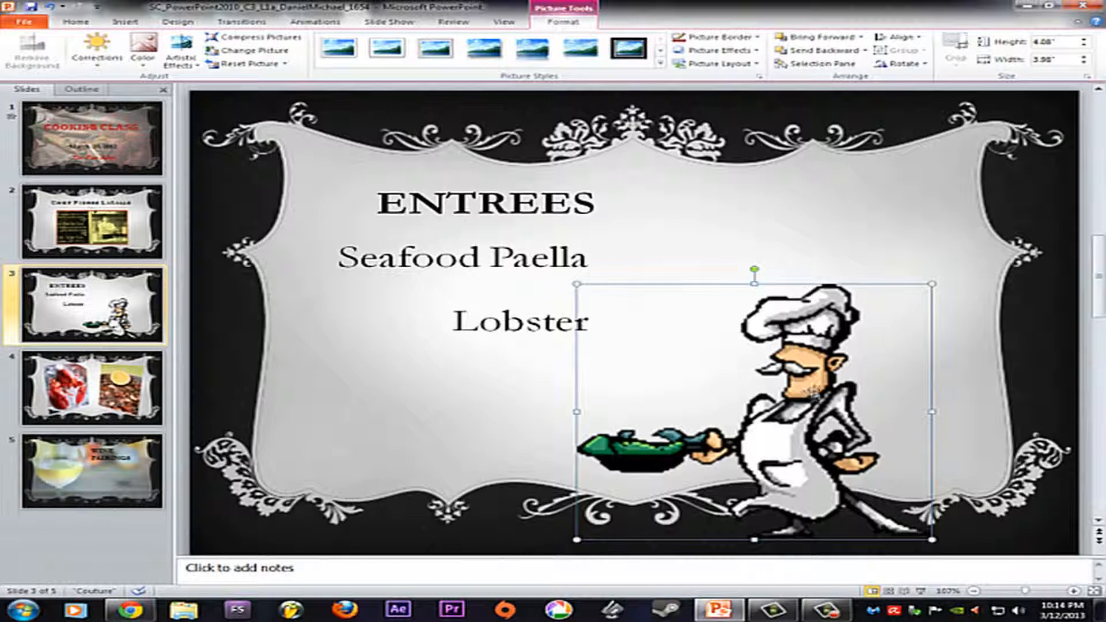
Step: Move slide 3's chef clip up beside the entrees and insert the red-and-white grinder clip from a "pepper grinder" clip art video search
left_click_drag(804, 391, 846, 313)
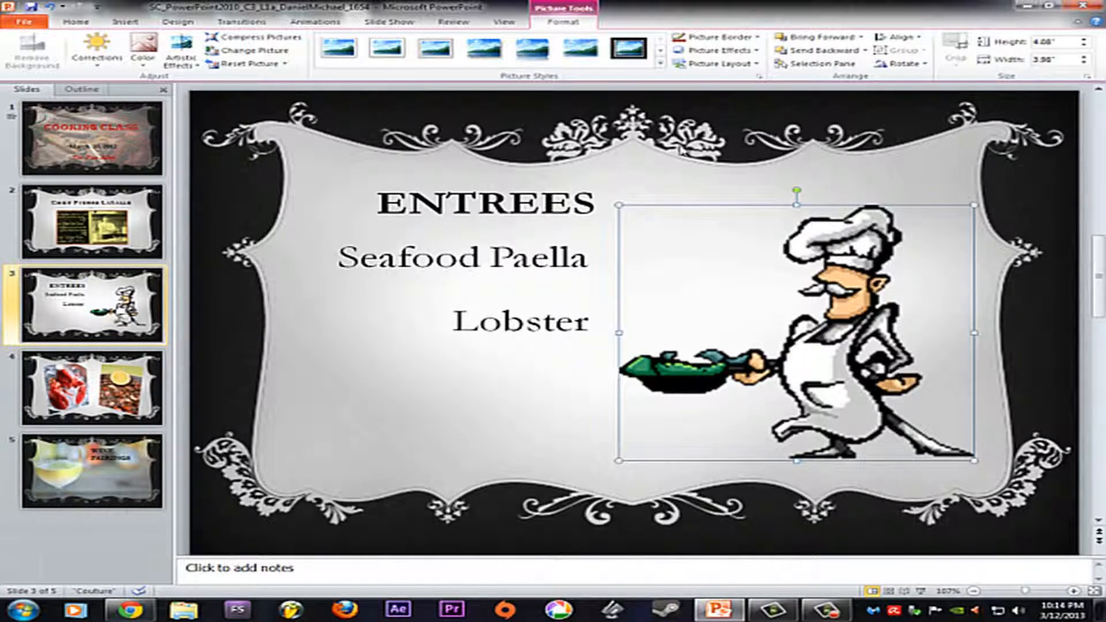
left_click(138, 25)
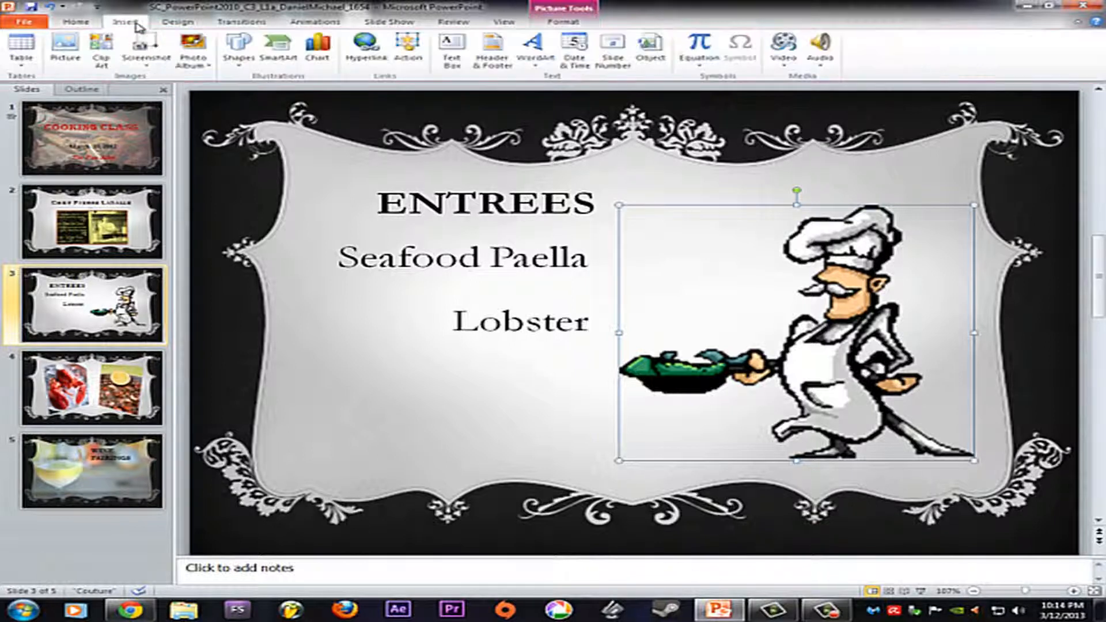
left_click(793, 68)
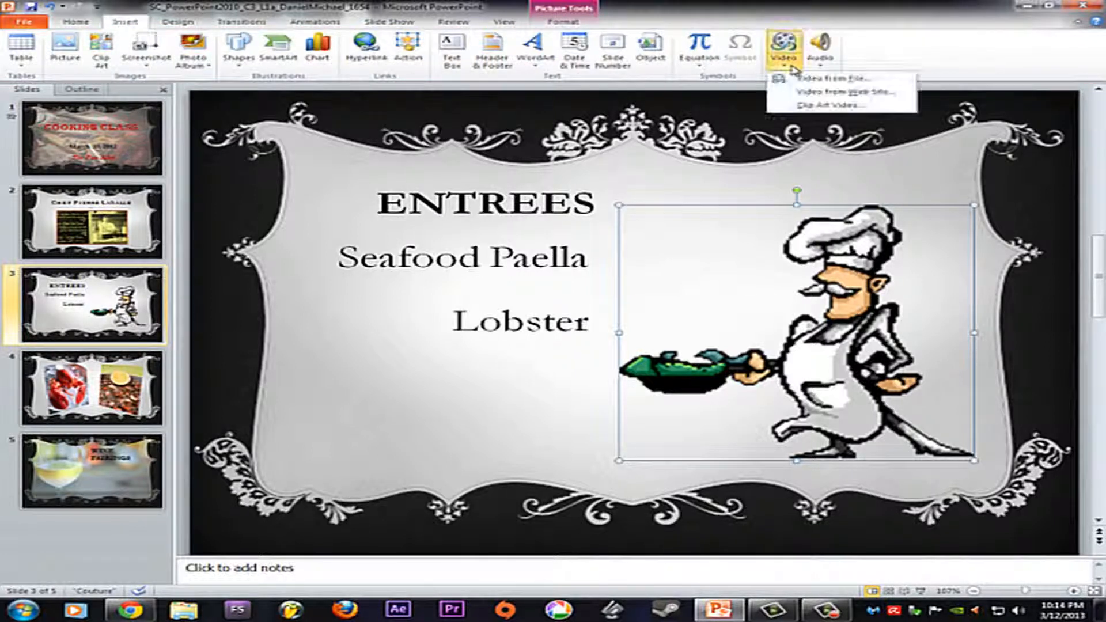
left_click(831, 105)
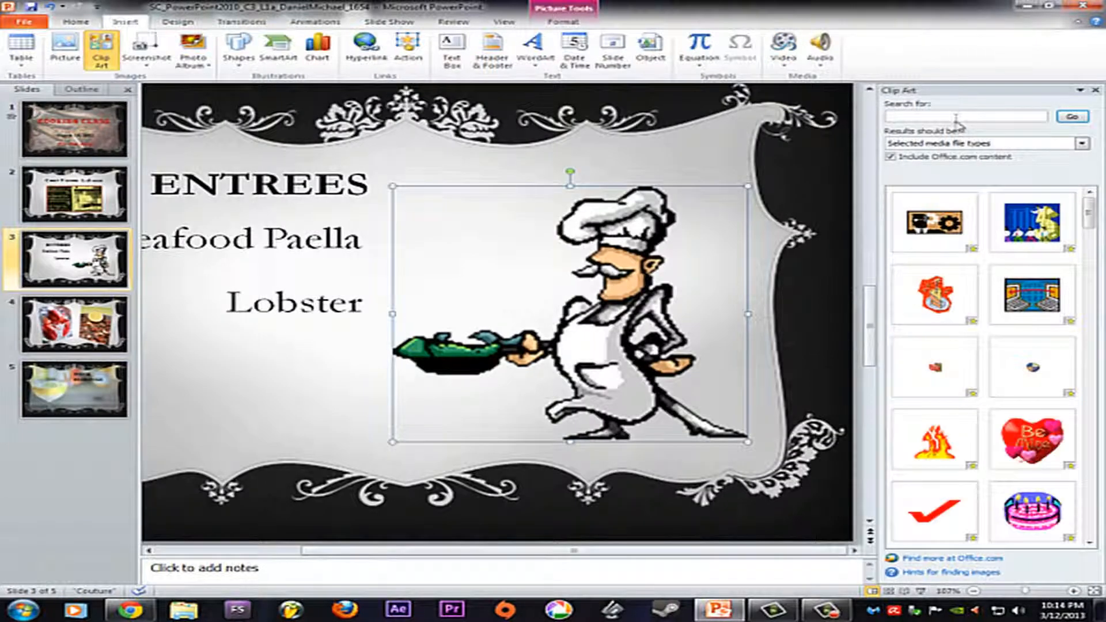
type("pepper grinder")
key("Return")
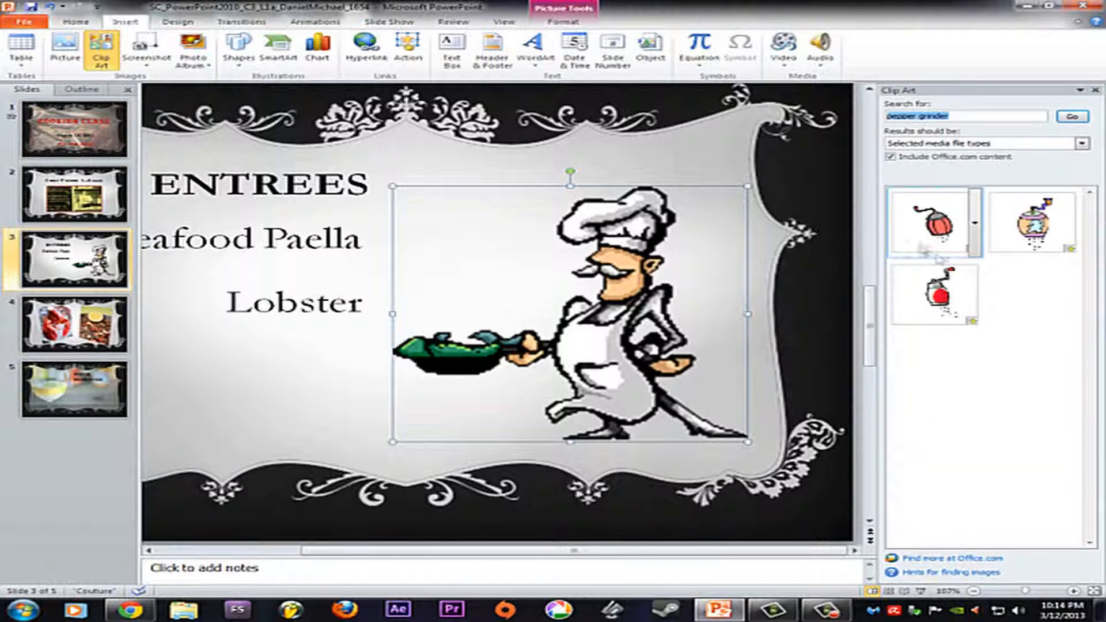
mouse_move(956, 305)
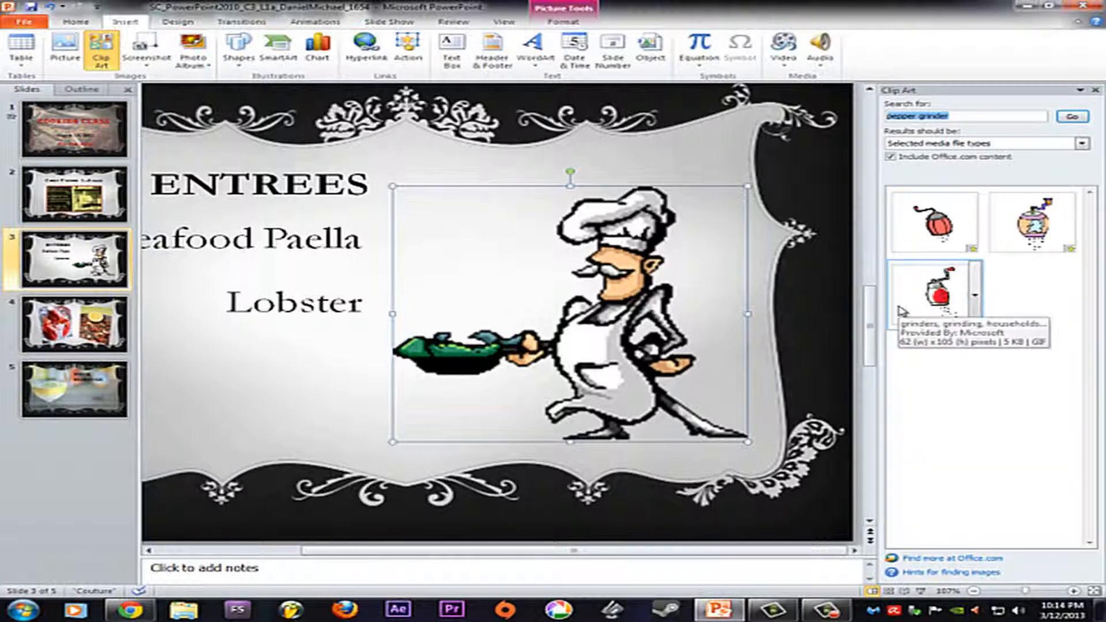
left_click(945, 297)
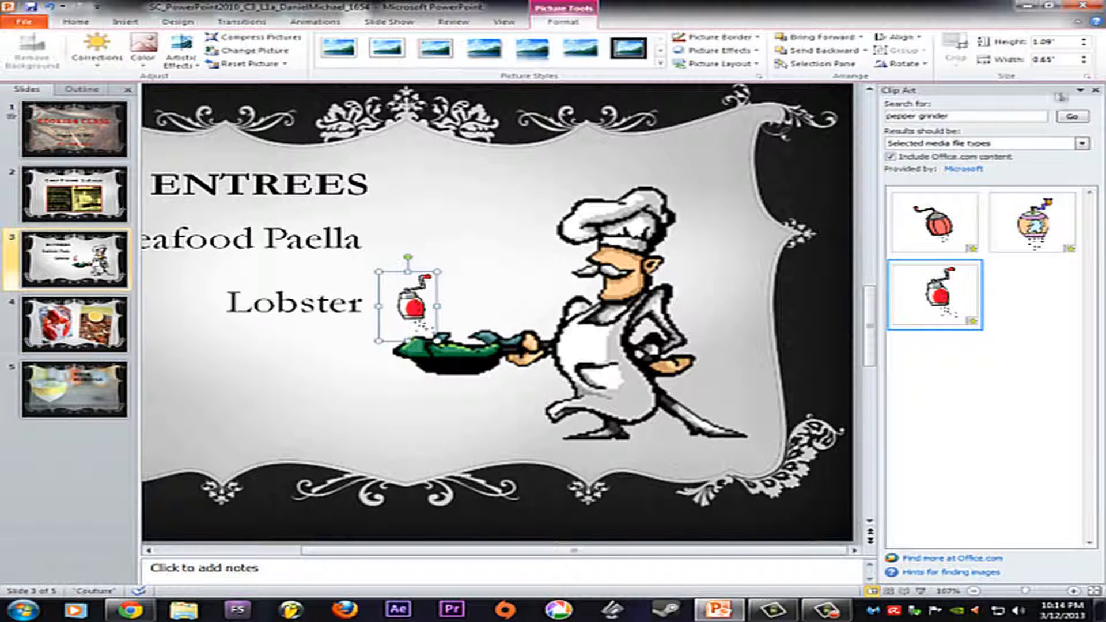
left_click(1097, 89)
Step: Set the pepper grinder clip's height to 3.81" and place it in slide 3's lower-left area beside the Lobster line
left_click_drag(639, 317, 349, 415)
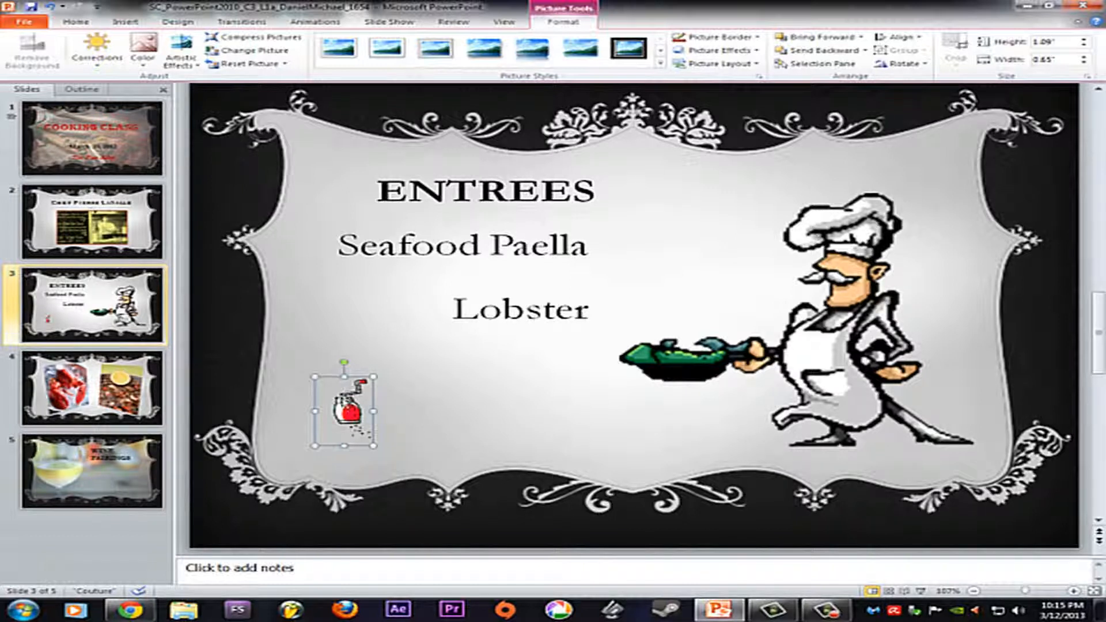
left_click(1054, 42)
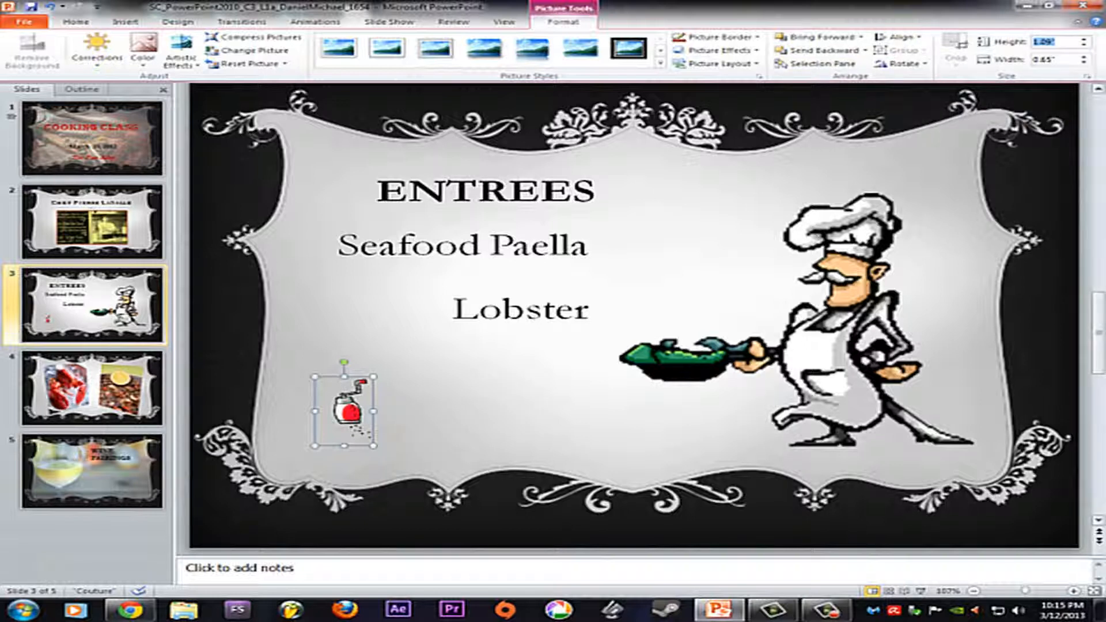
type("3.81")
key("Return")
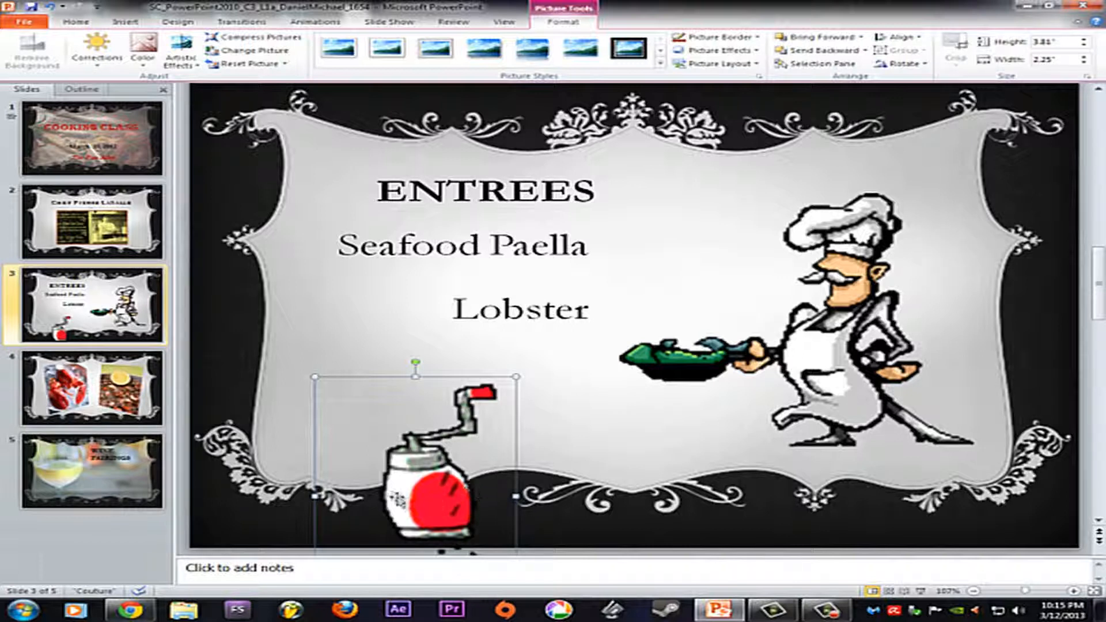
left_click_drag(444, 479, 363, 384)
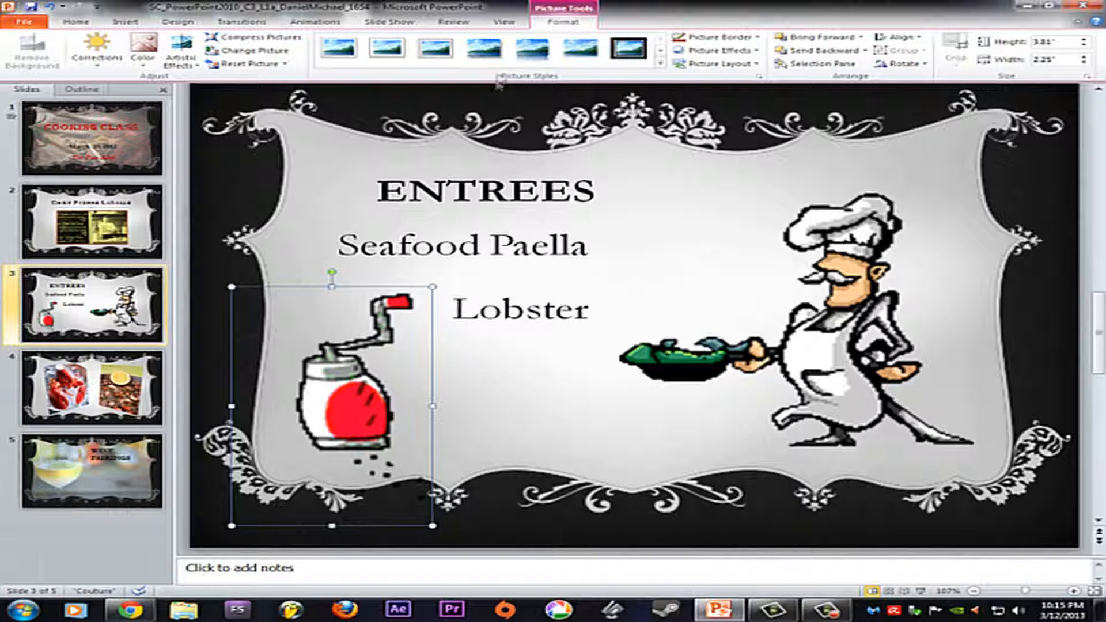
Step: Search the clip art audio for "pepper grinder" and insert the Pepper Grinder sound on slide 3
left_click(124, 24)
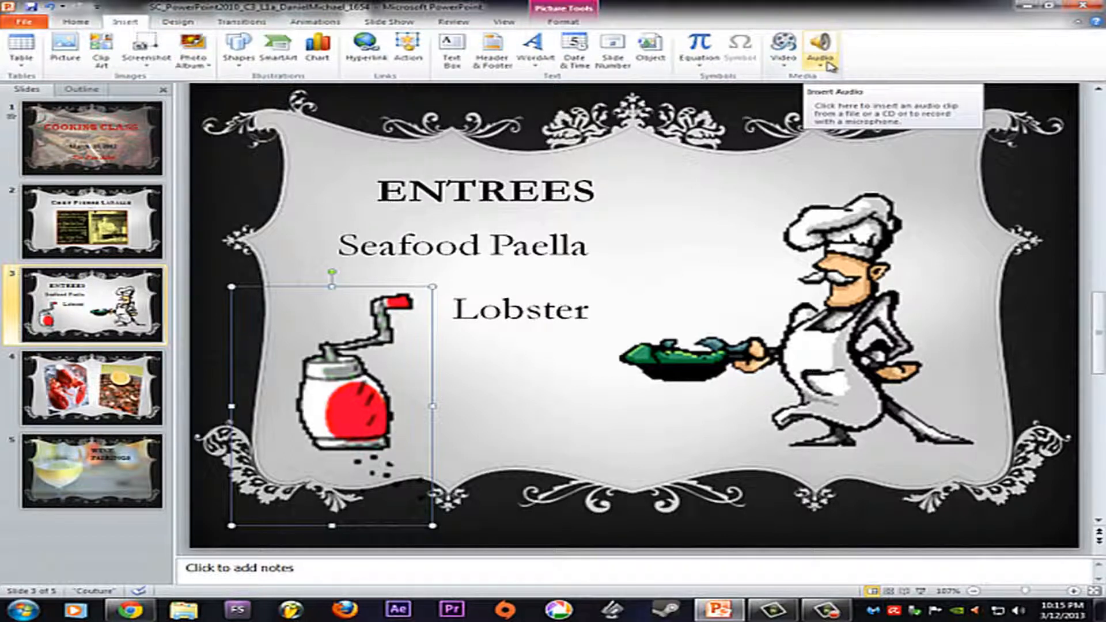
left_click(830, 65)
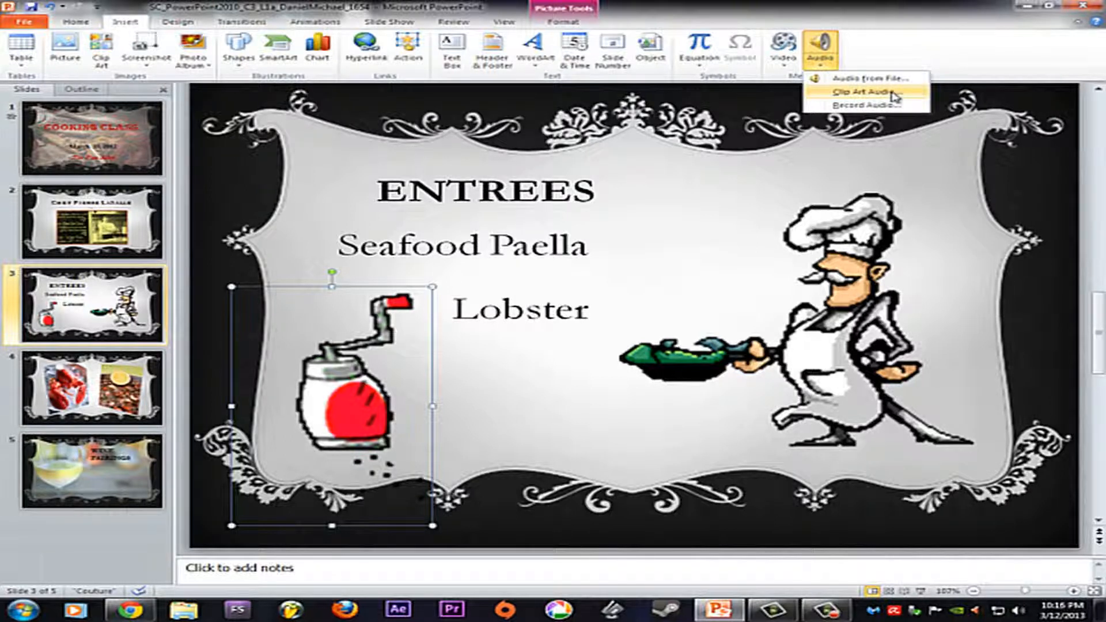
left_click(895, 97)
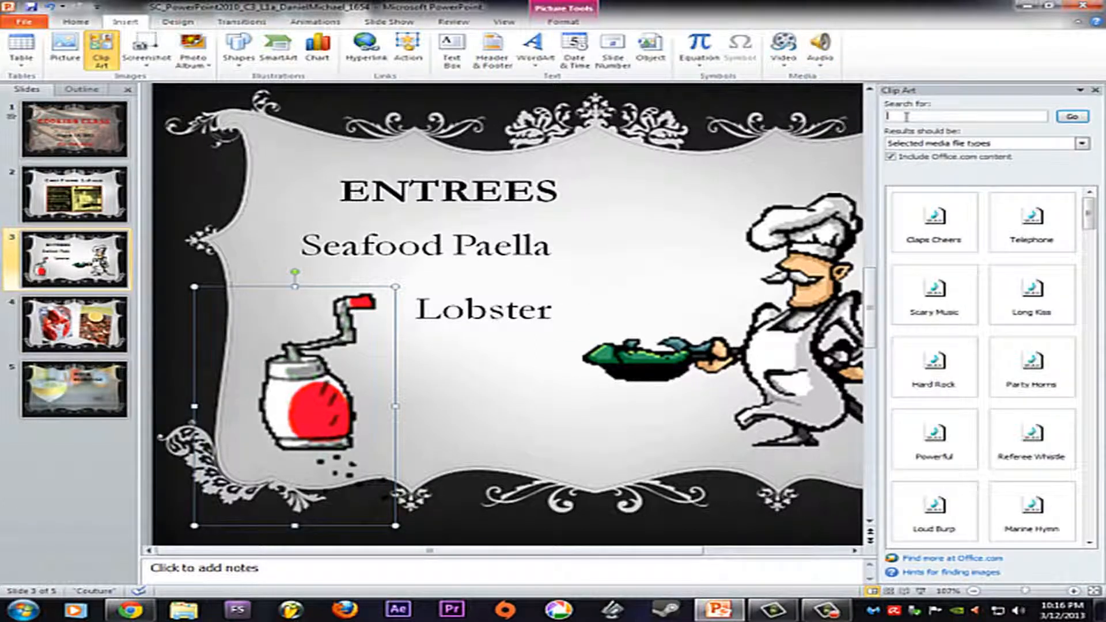
type("pepper grinder")
key("Return")
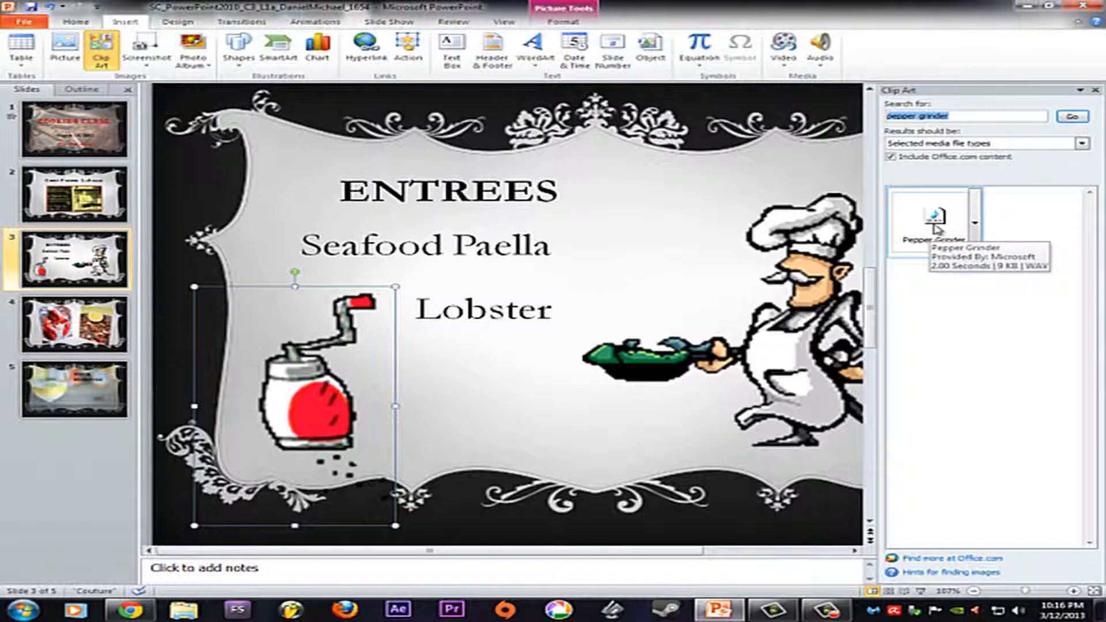
left_click(935, 226)
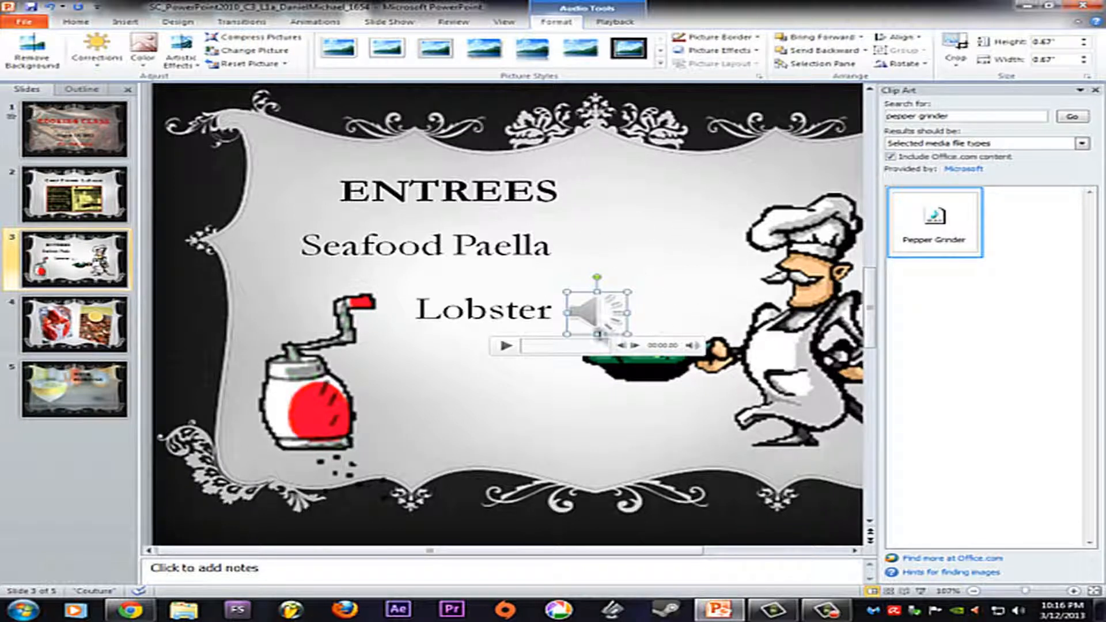
left_click_drag(970, 118, 834, 125)
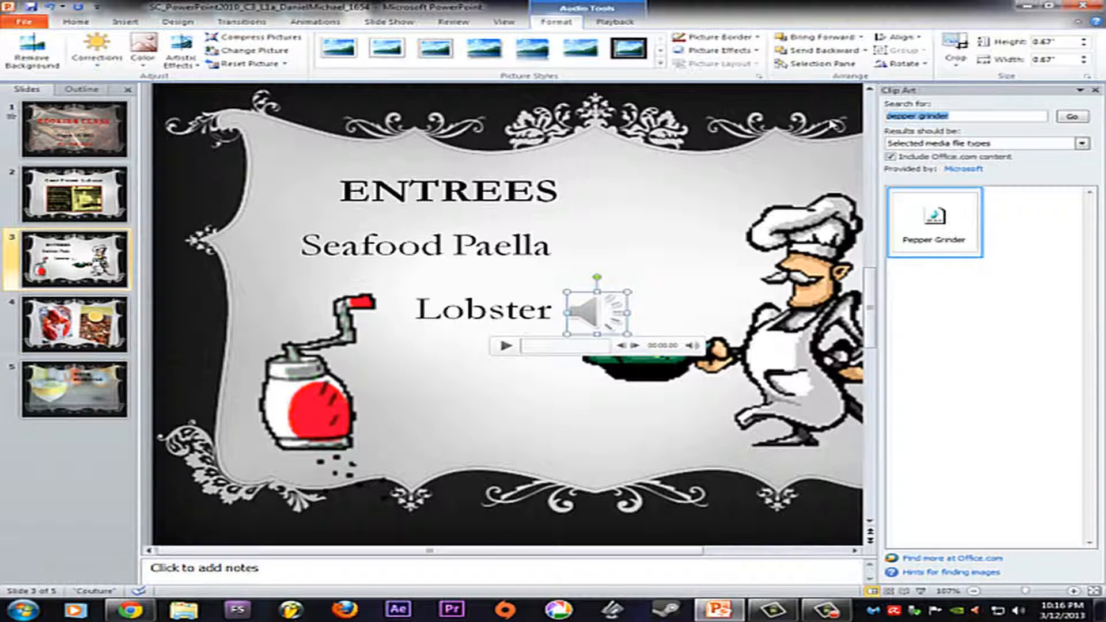
Step: Search the clip art audio for "crash" and insert the Cartoon Crash sound on slide 3
type("d")
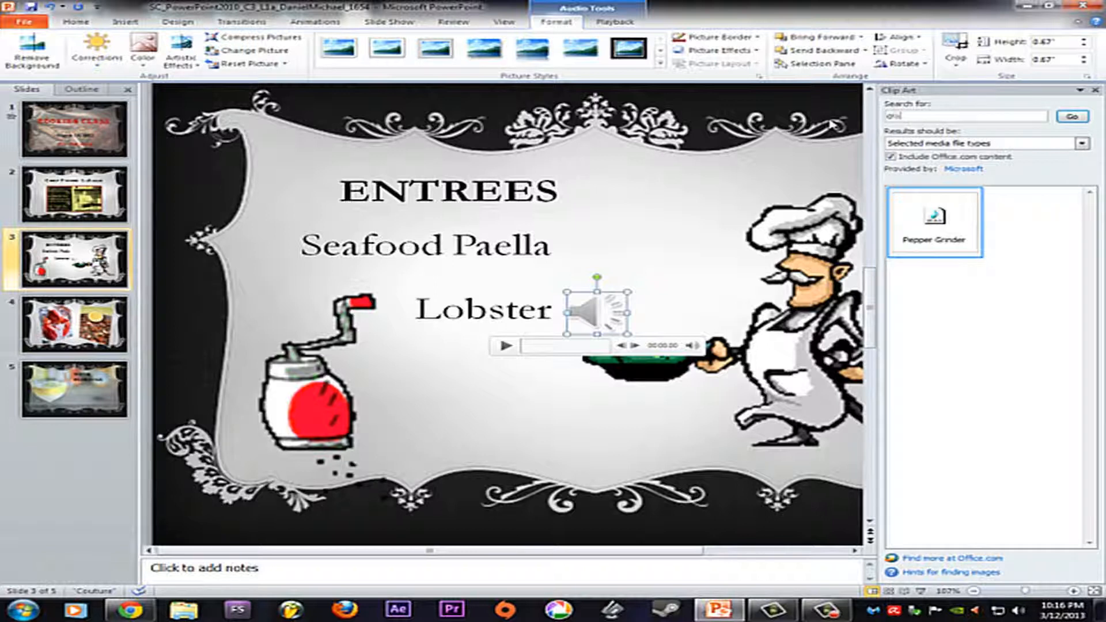
key("Return")
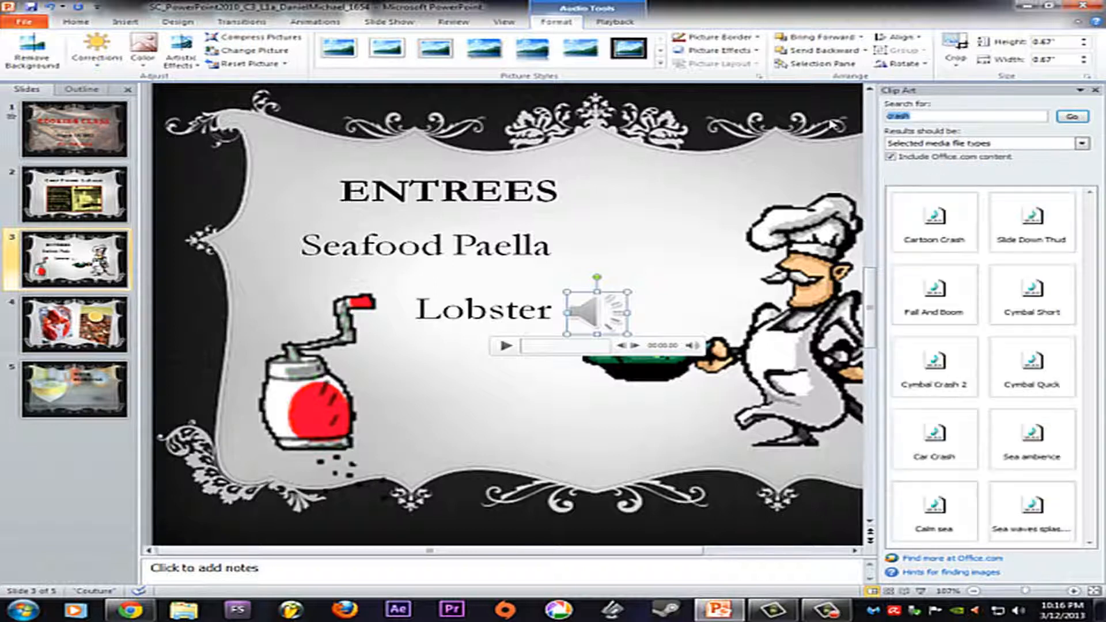
left_click(925, 235)
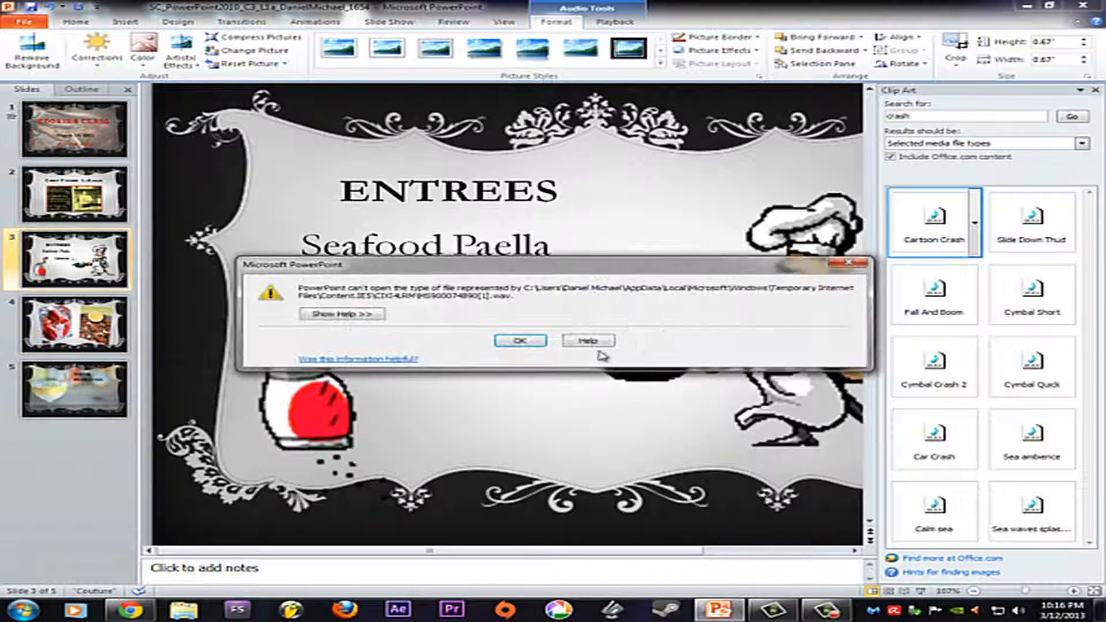
left_click(519, 341)
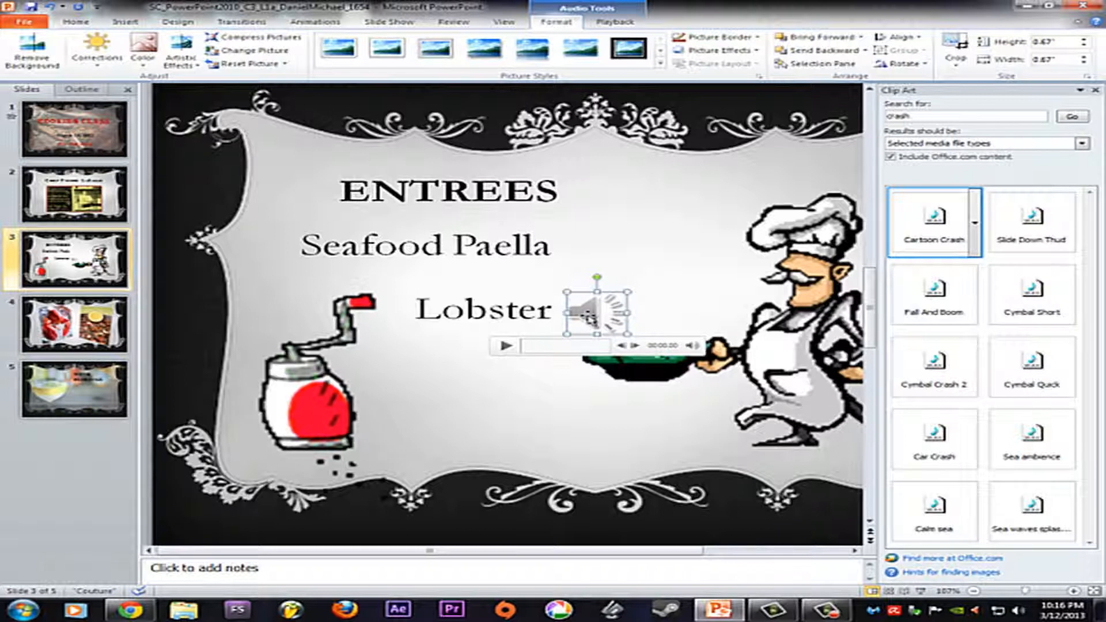
Step: Move the upper of the two stacked sound icons up beside the Seafood Paella line, directly above the other icon
left_click_drag(588, 315, 589, 270)
left_click(661, 329)
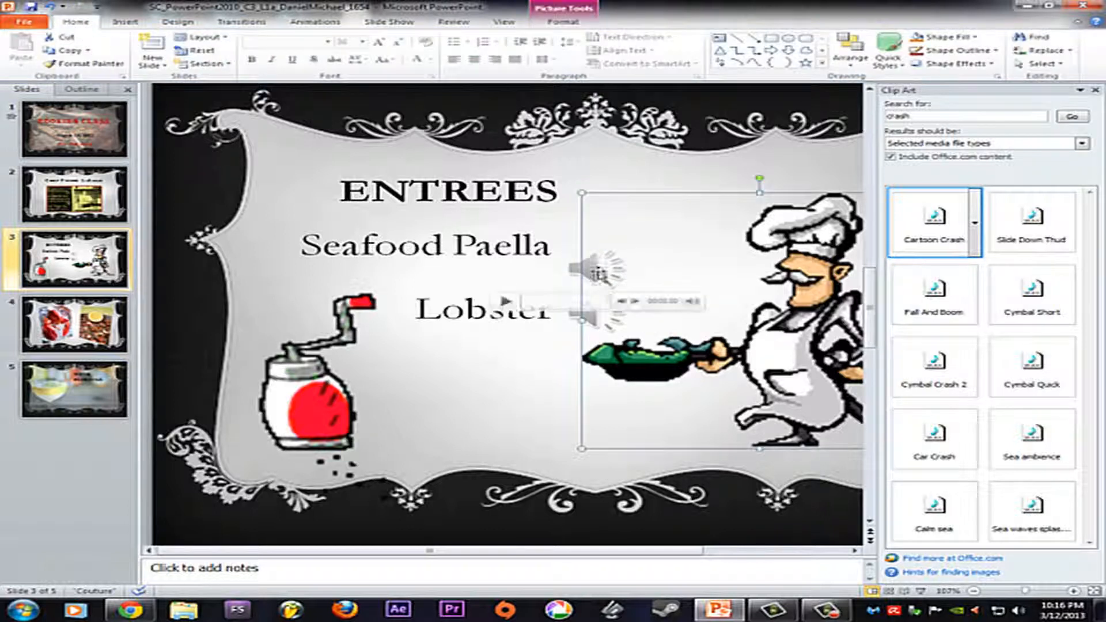
left_click(420, 366)
left_click(587, 439)
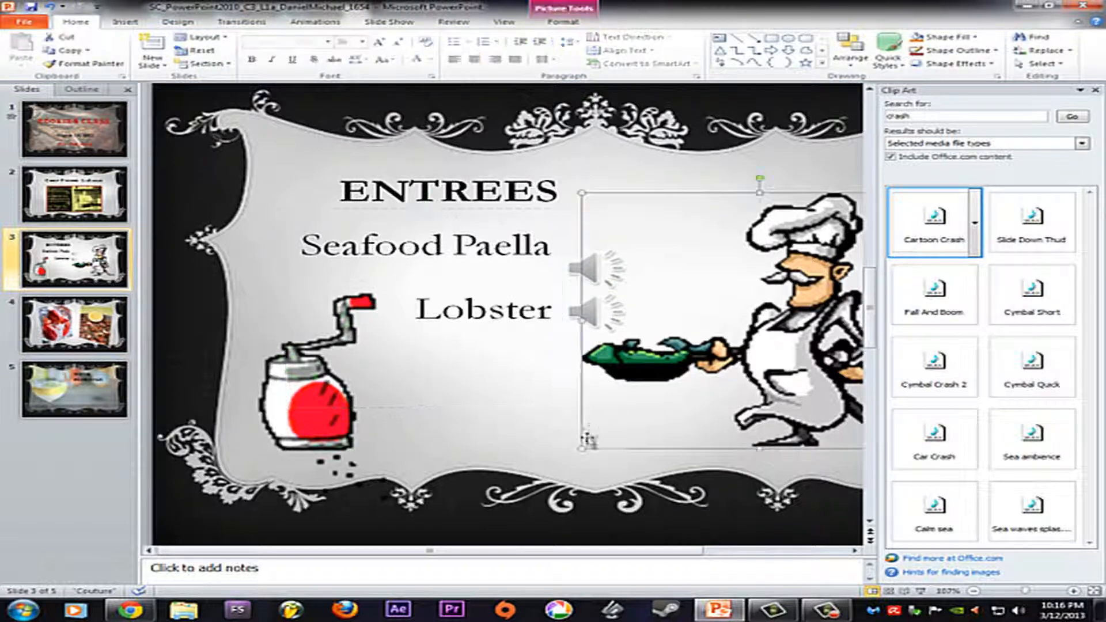
left_click(544, 477)
mouse_move(602, 277)
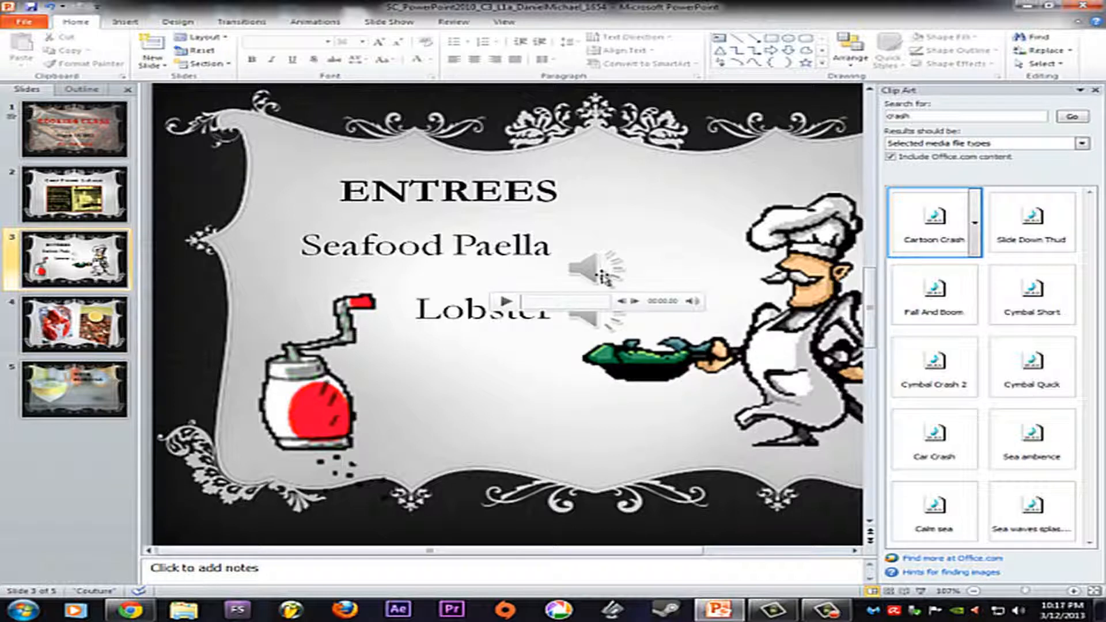
mouse_move(598, 321)
Step: Set both sound clips on slide 3 to start automatically
left_click(589, 268)
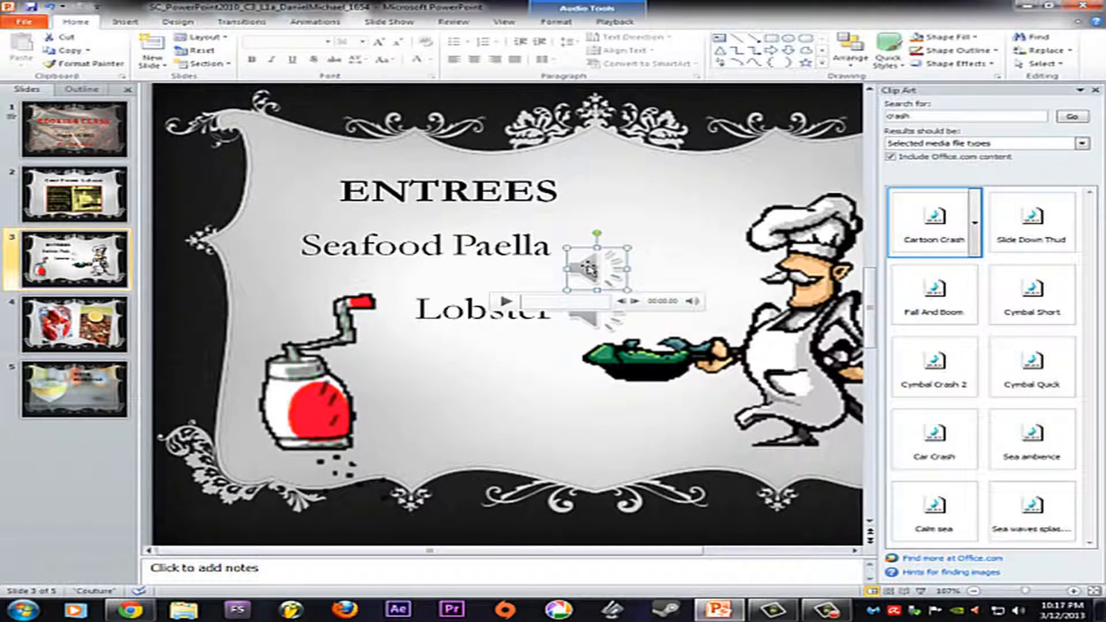
left_click(612, 26)
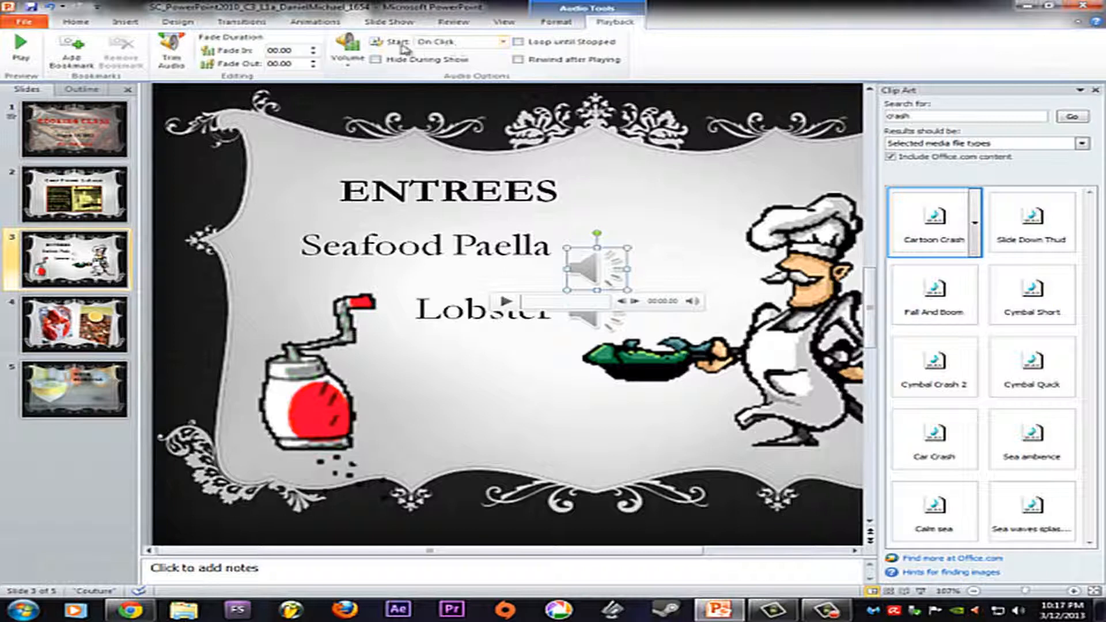
left_click(505, 45)
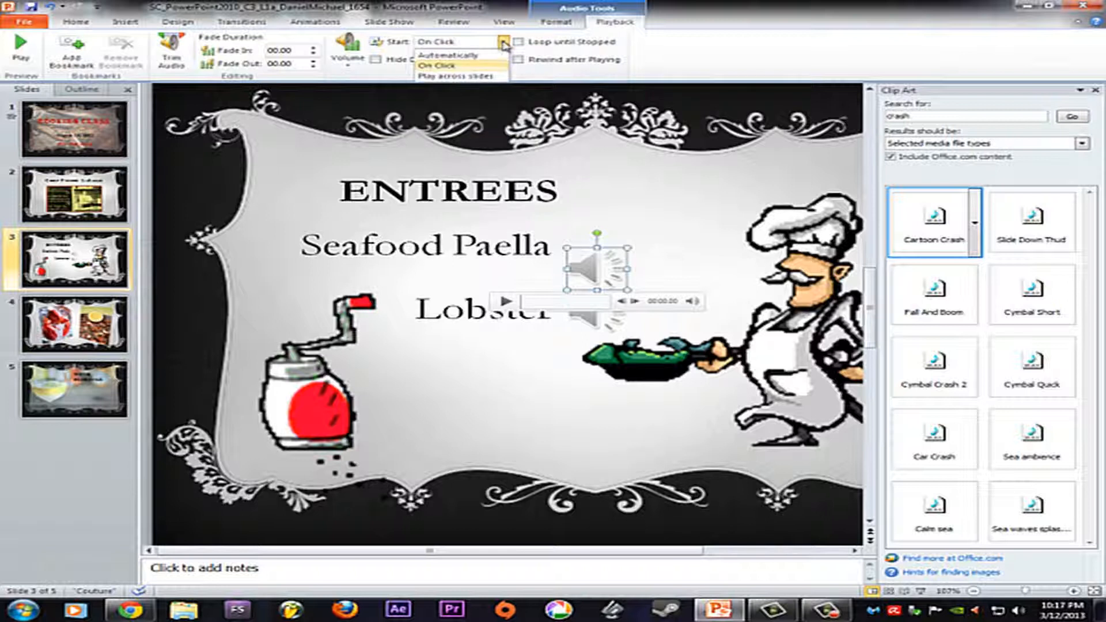
left_click(467, 57)
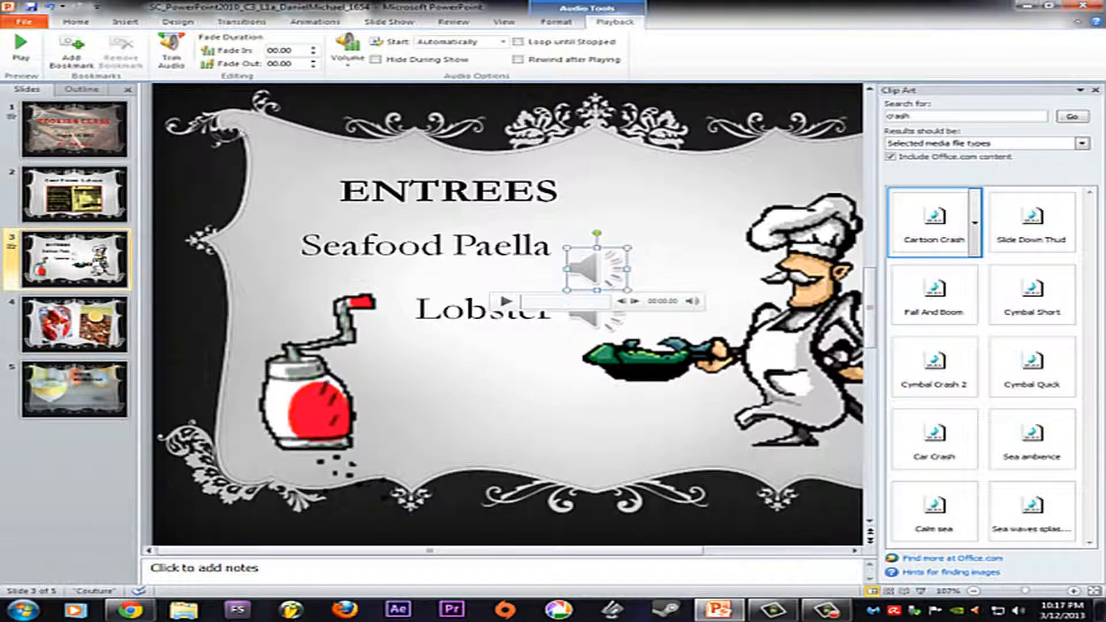
left_click(631, 374)
left_click(590, 314)
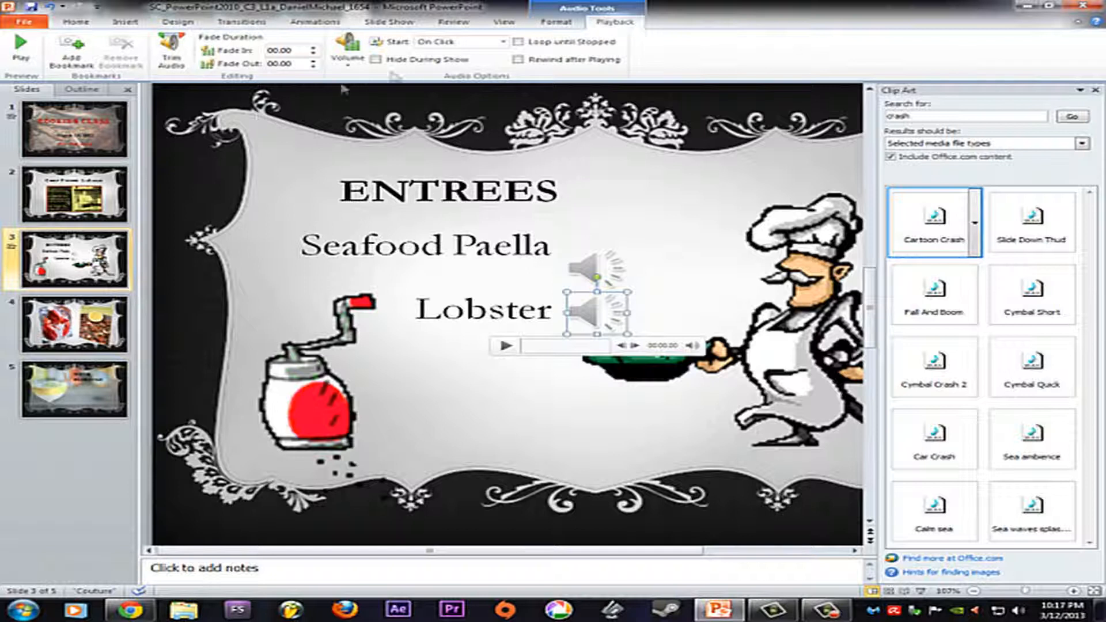
left_click(504, 42)
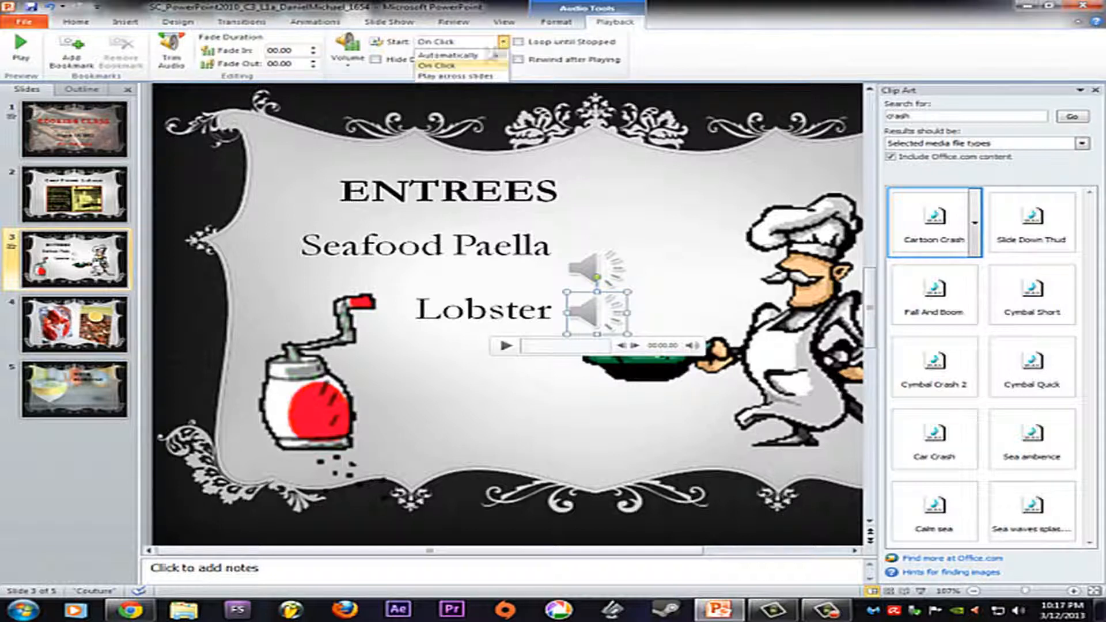
left_click(465, 54)
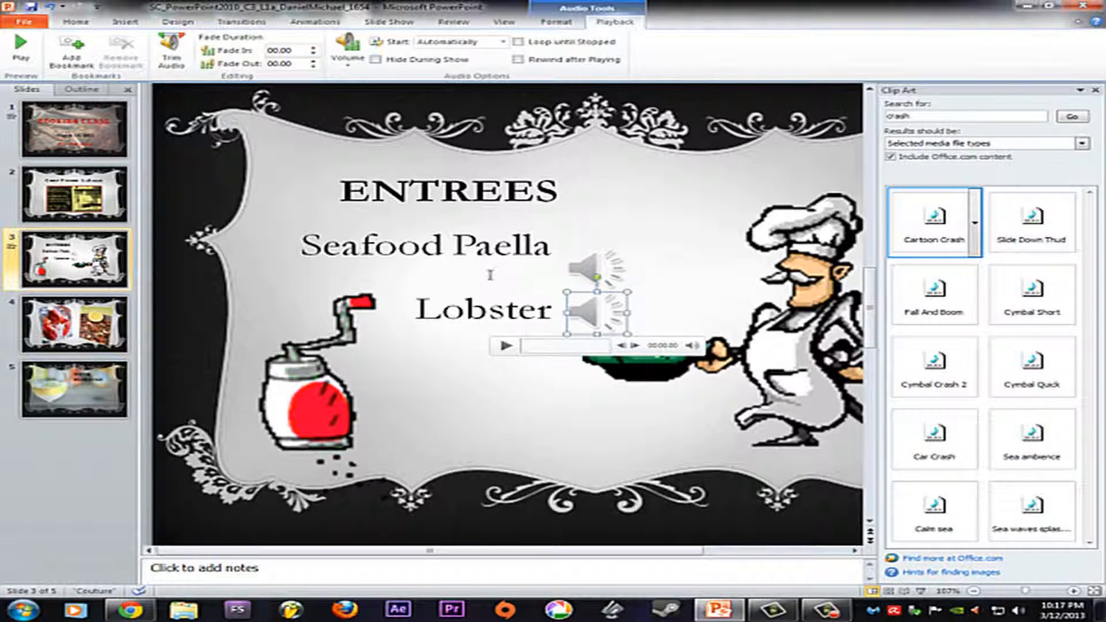
Step: Set both of slide 3's sound clips to hide during the show and loop until stopped
left_click(375, 60)
left_click(612, 262)
left_click(376, 60)
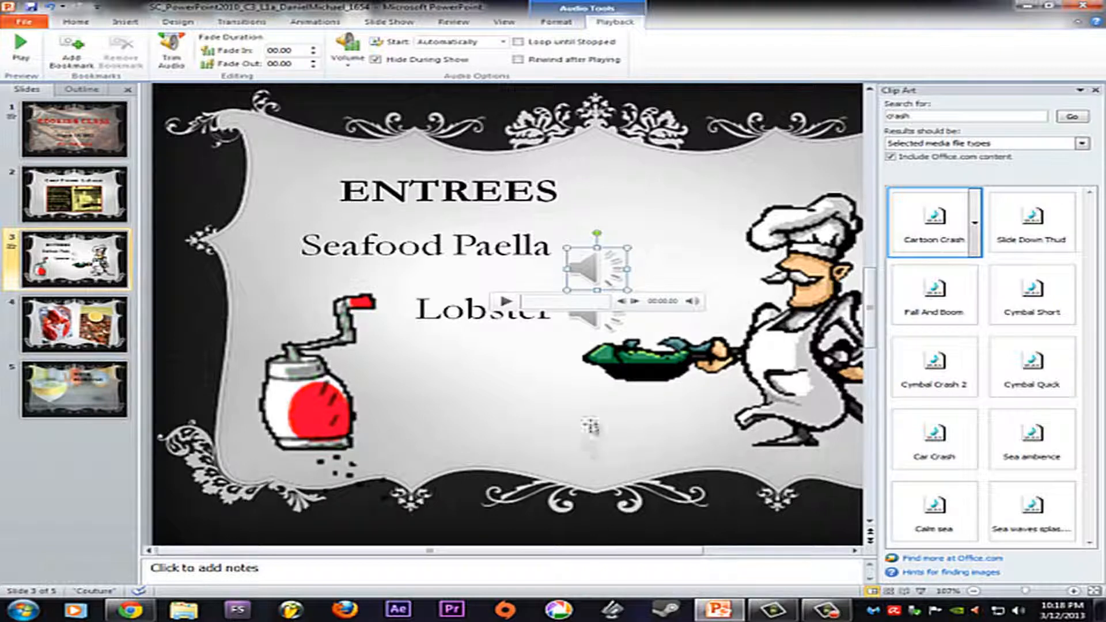
left_click(518, 41)
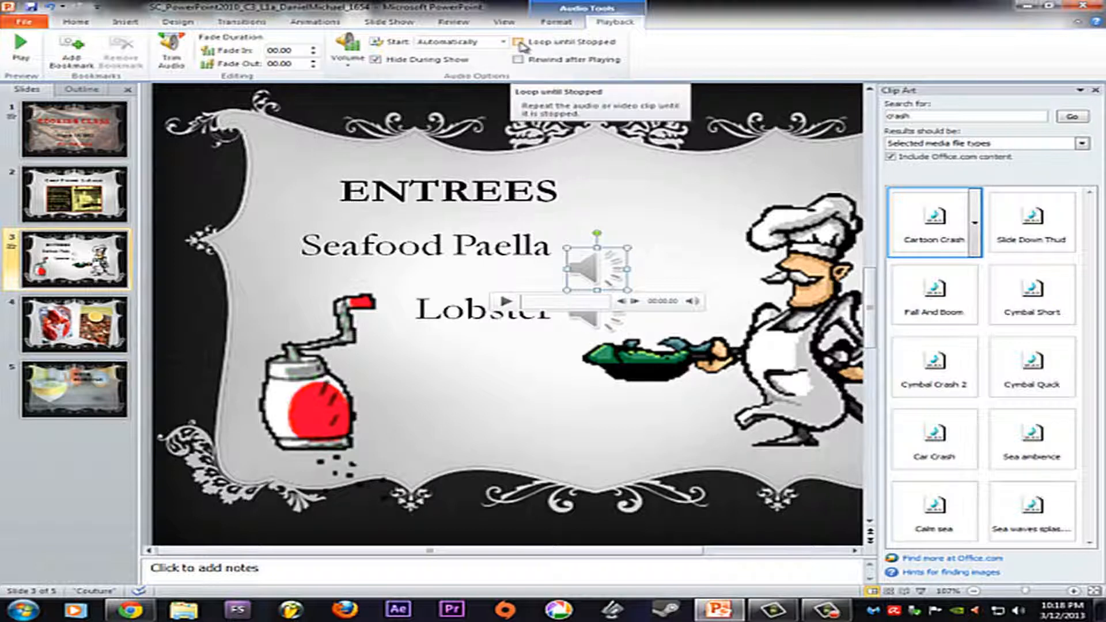
left_click_drag(615, 321, 617, 322)
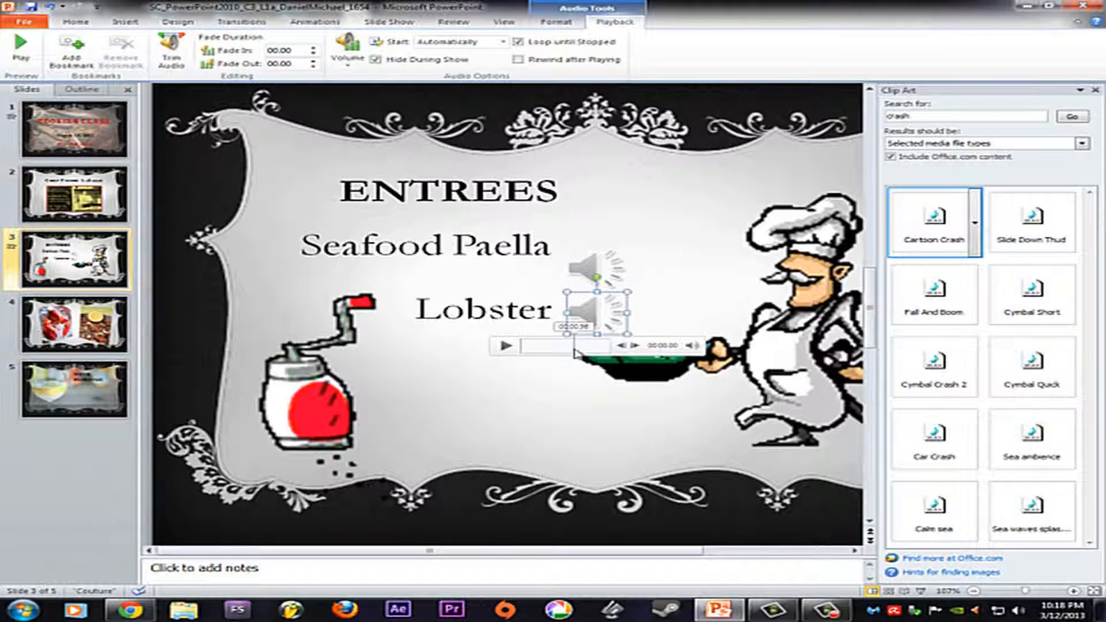
Step: Close the clip art search and apply the Watercolor Sponge artistic effect to slide 4's lobster picture
left_click(58, 320)
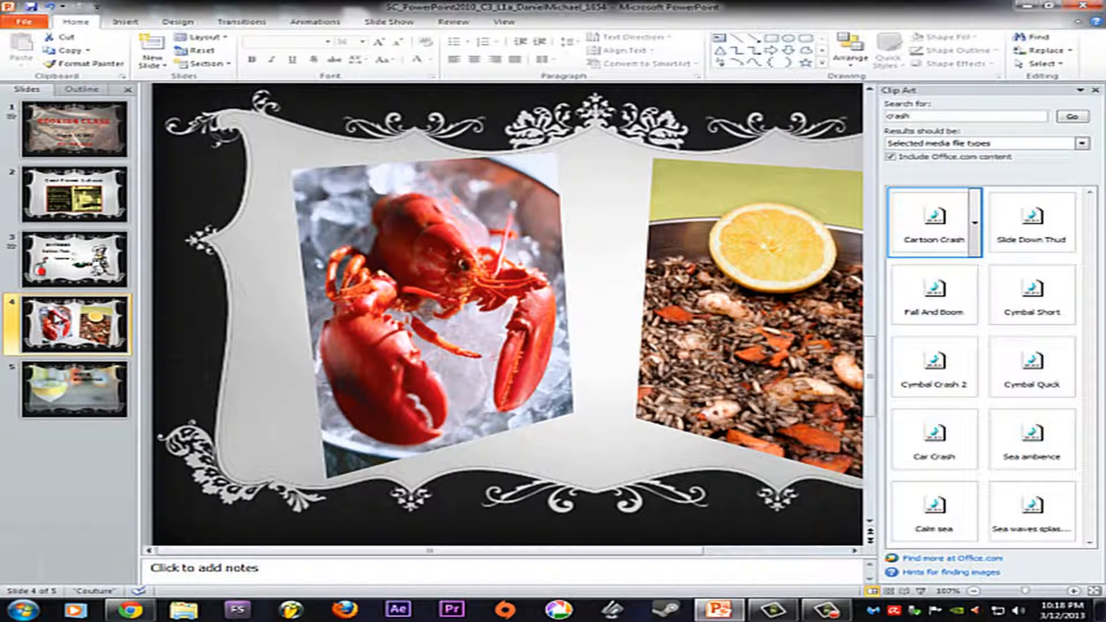
left_click(397, 256)
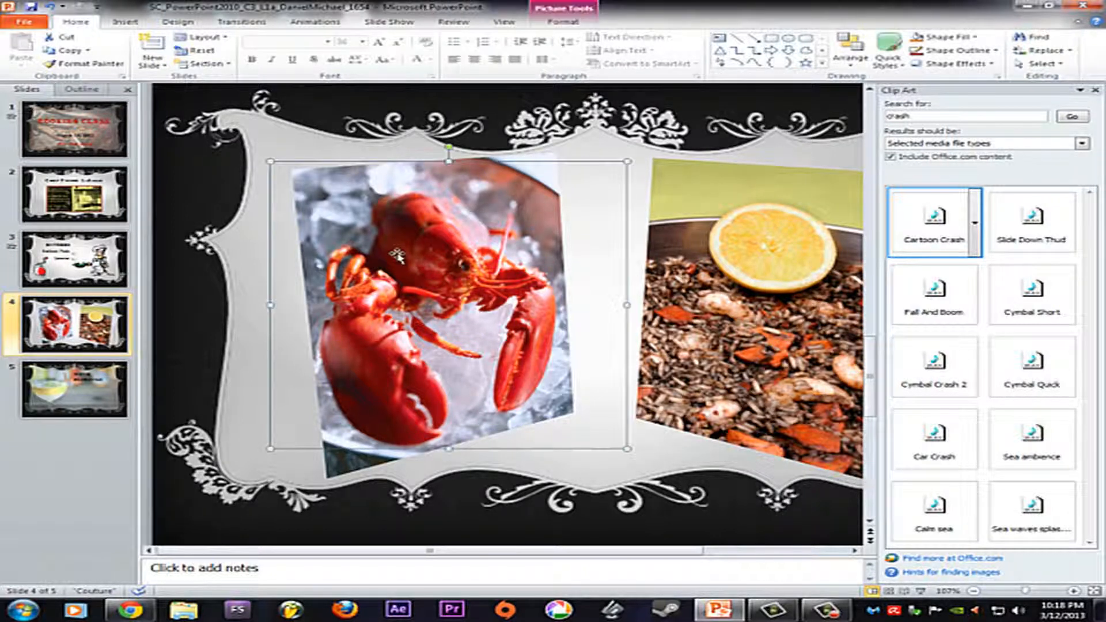
left_click(1096, 90)
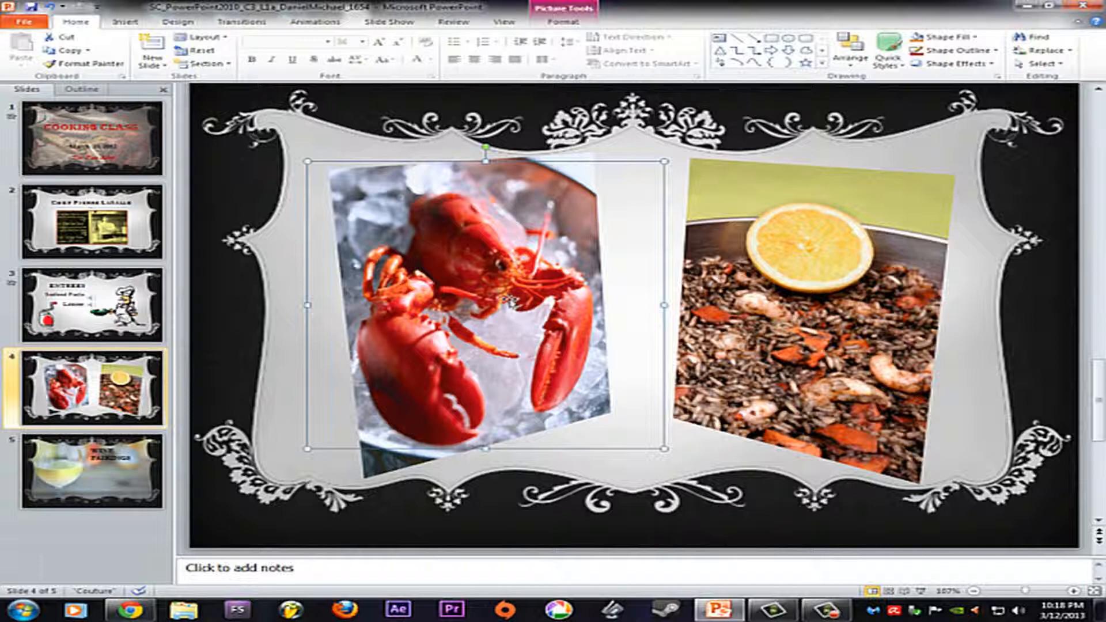
left_click(575, 22)
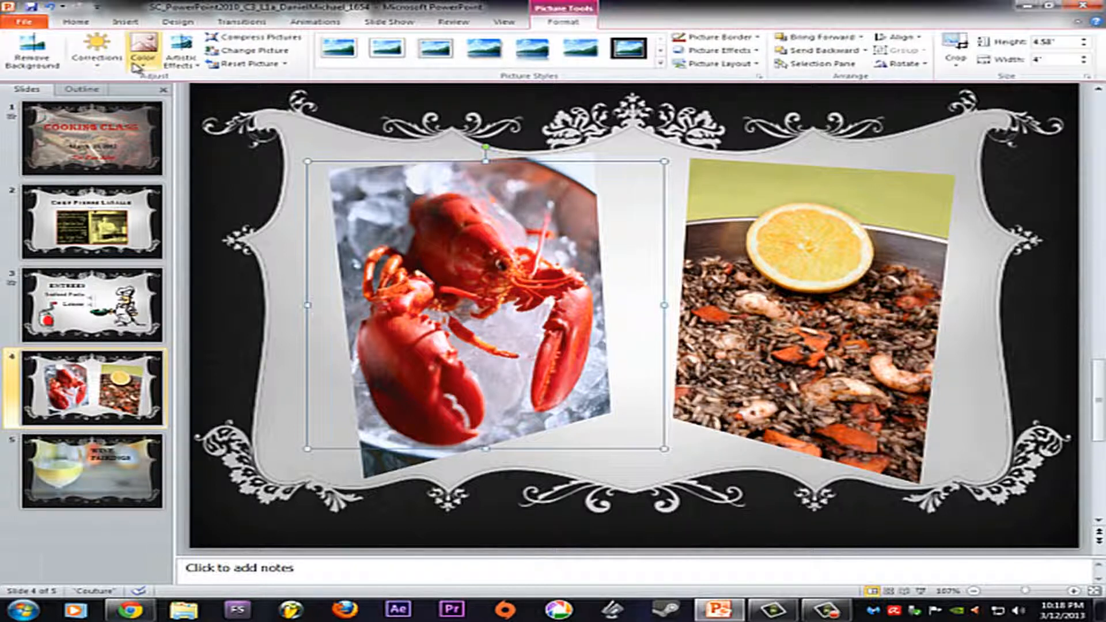
left_click(195, 67)
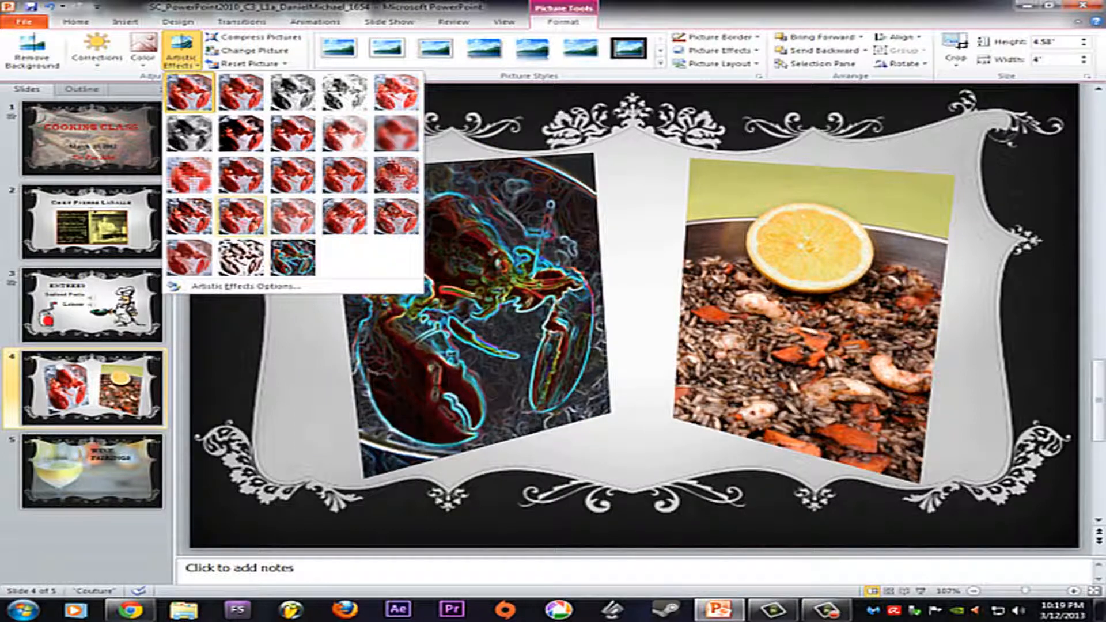
left_click(243, 179)
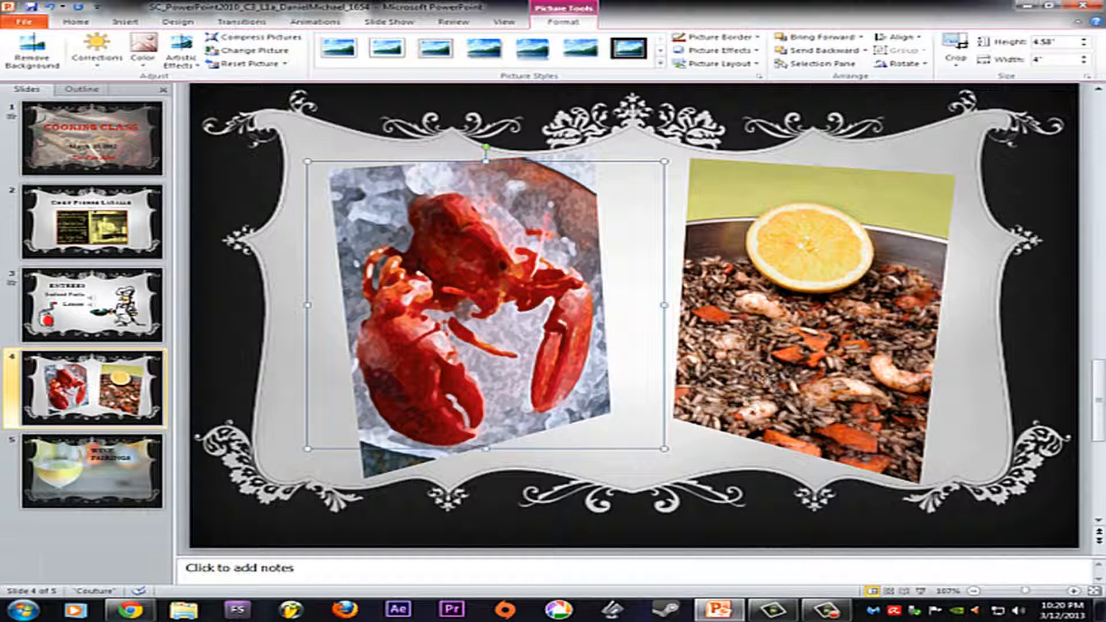
Step: Apply the Plastic Wrap artistic effect to slide 4's paella picture with the orange slice
left_click(811, 355)
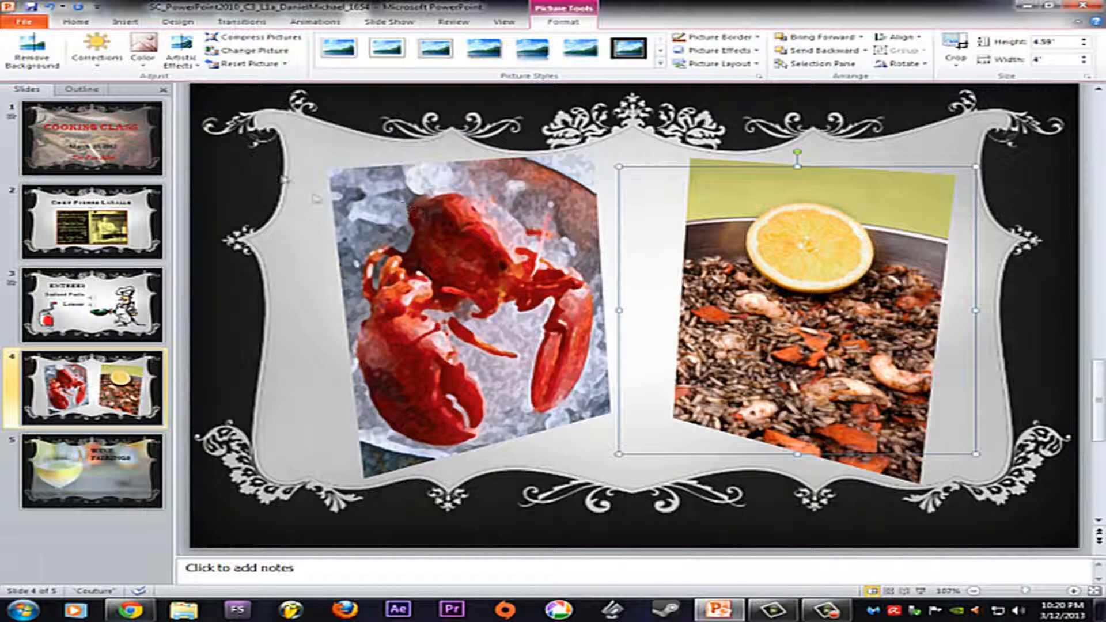
left_click(194, 68)
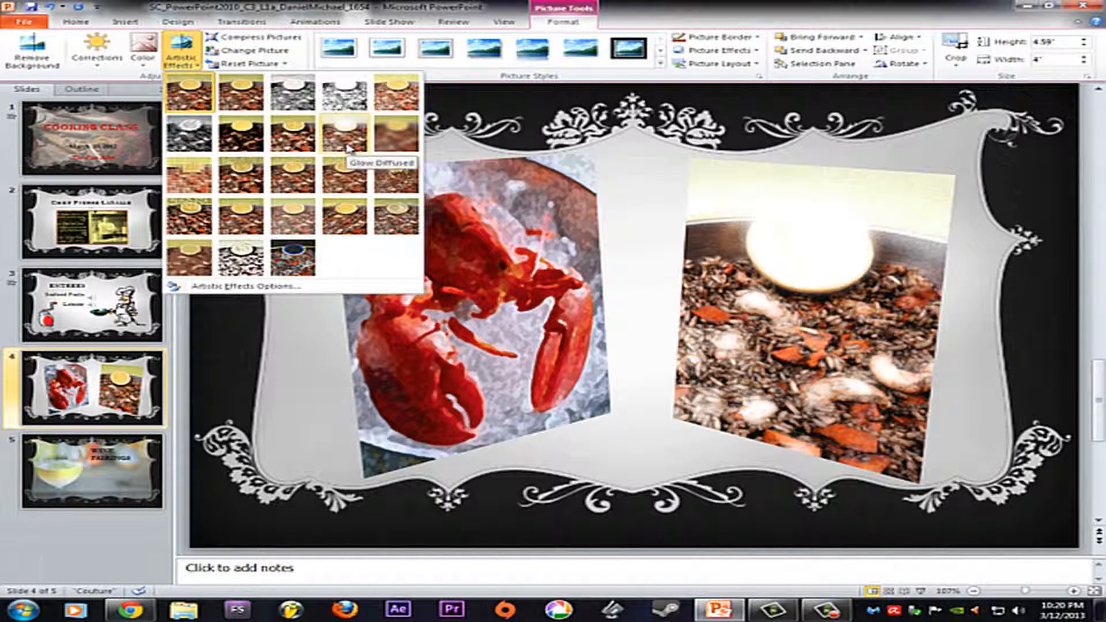
left_click(402, 227)
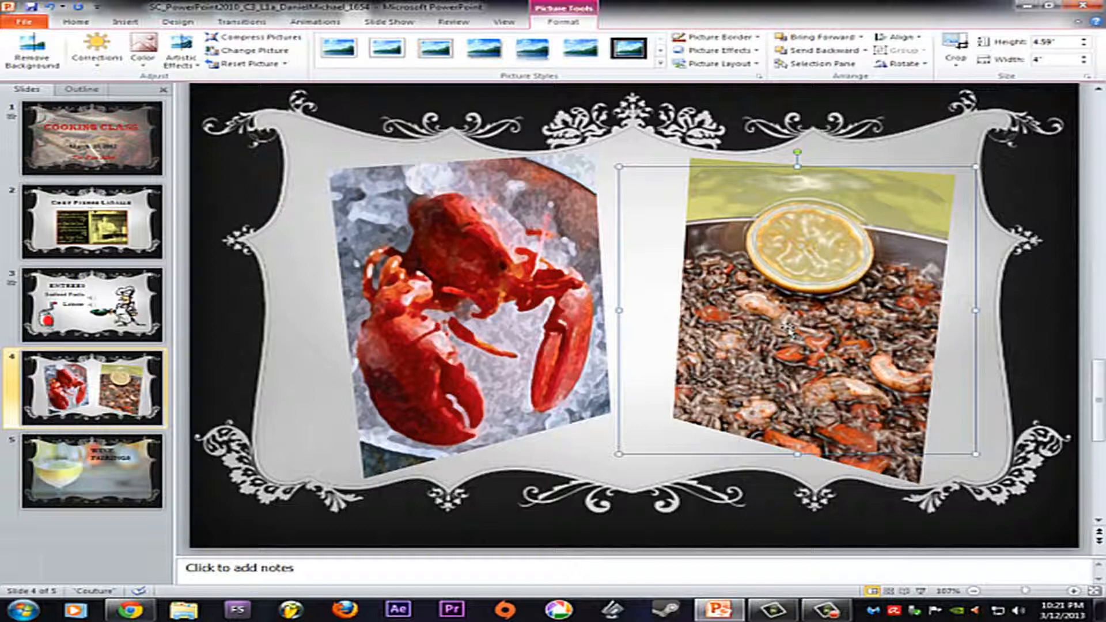
Step: Search the clip art audio for "bottle open" and insert the Bottle Open sound on slide 5, closing the search when done
left_click(123, 470)
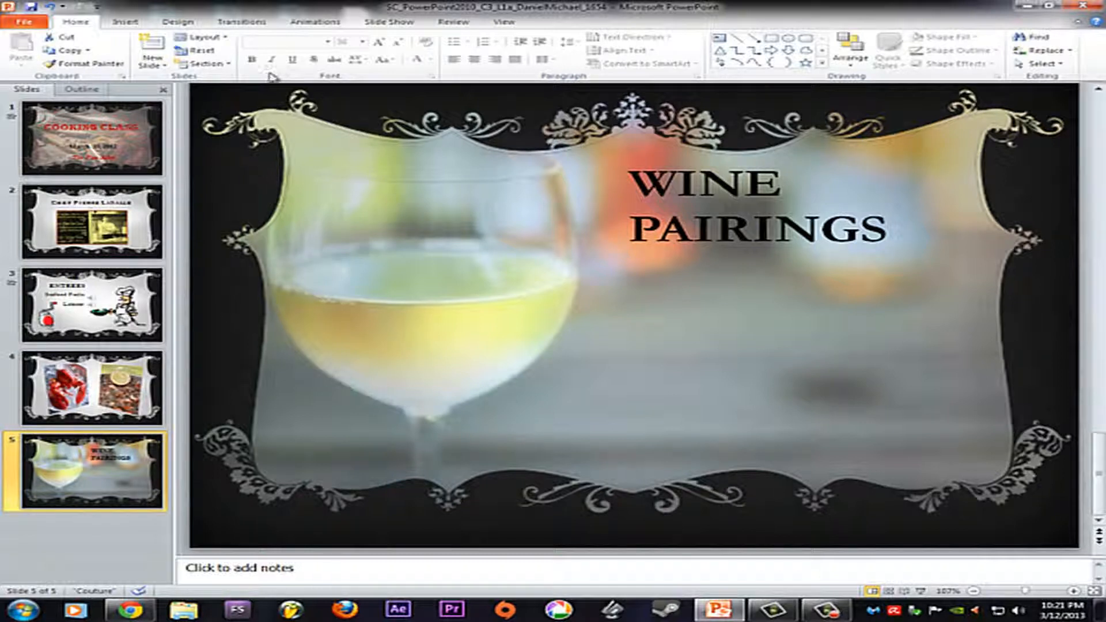
left_click(125, 22)
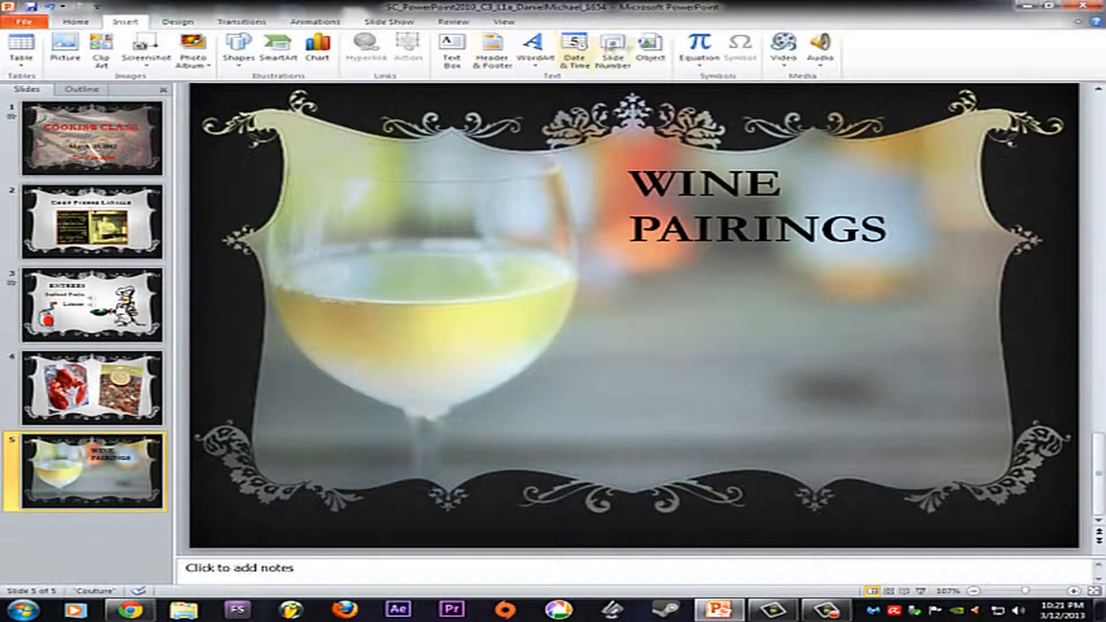
left_click(821, 63)
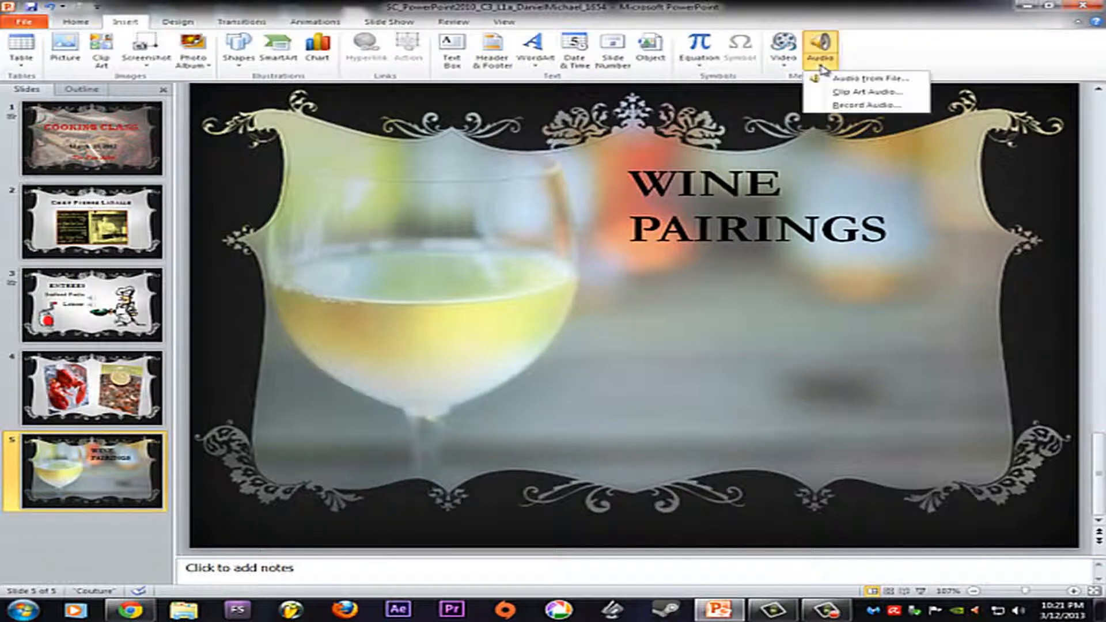
left_click(868, 92)
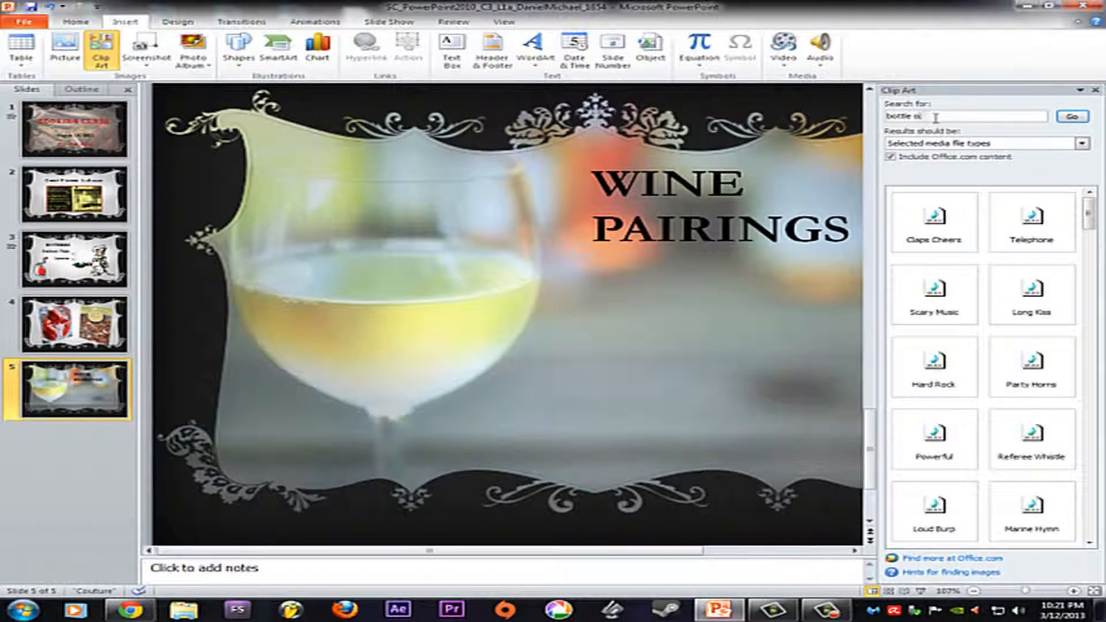
type("n")
key("Return")
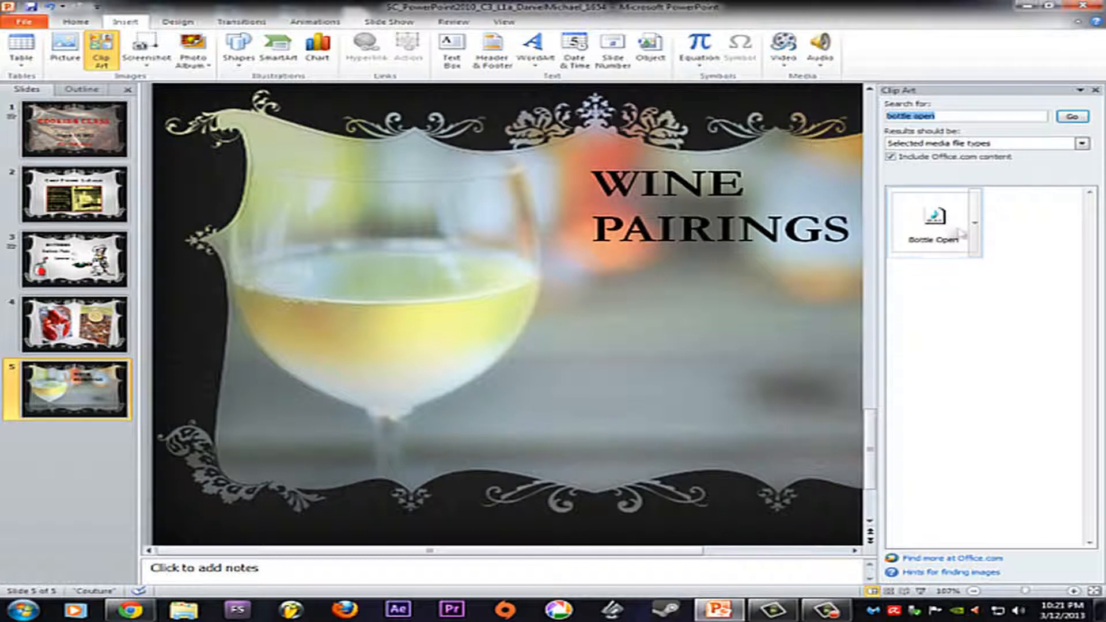
left_click(943, 230)
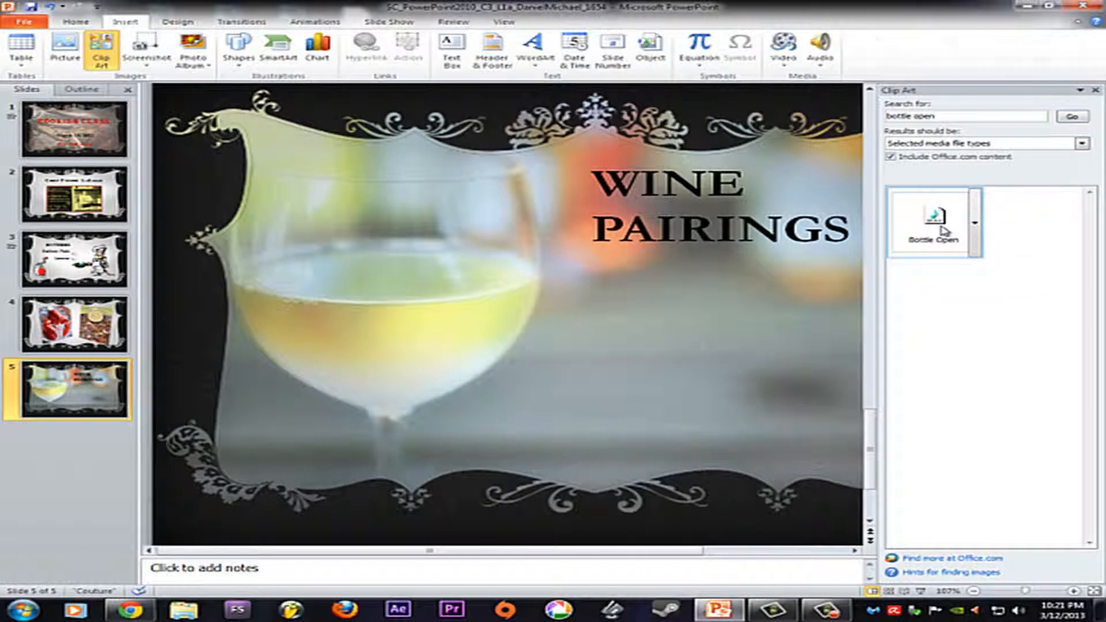
left_click(1095, 91)
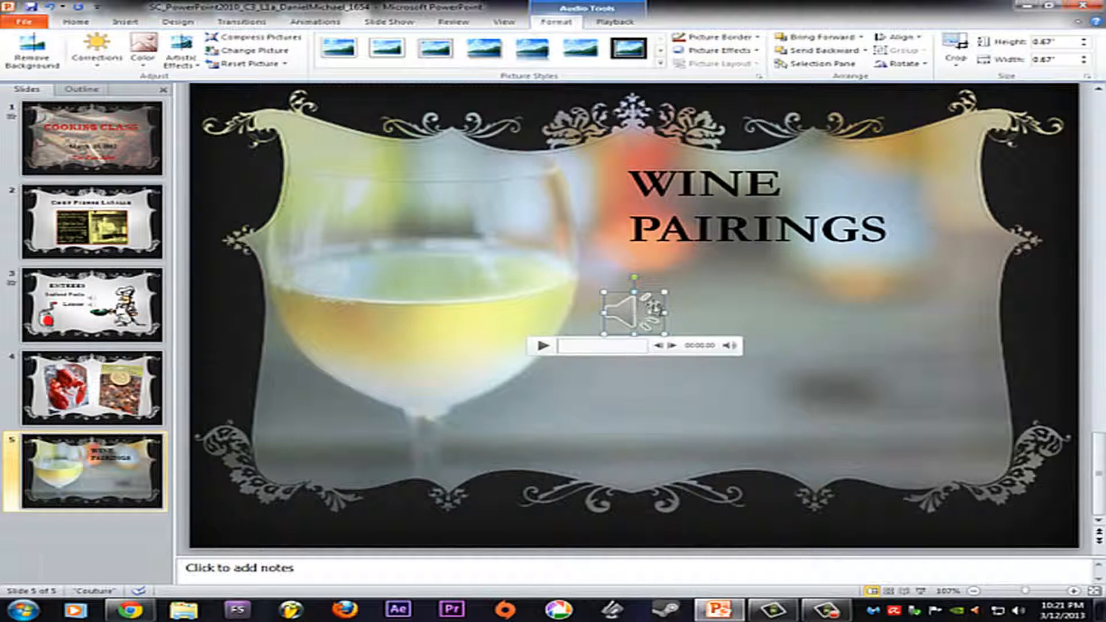
Step: Place the bottle sound icon in slide 5's lower-right corner and set it to start on click
left_click_drag(642, 316, 1015, 522)
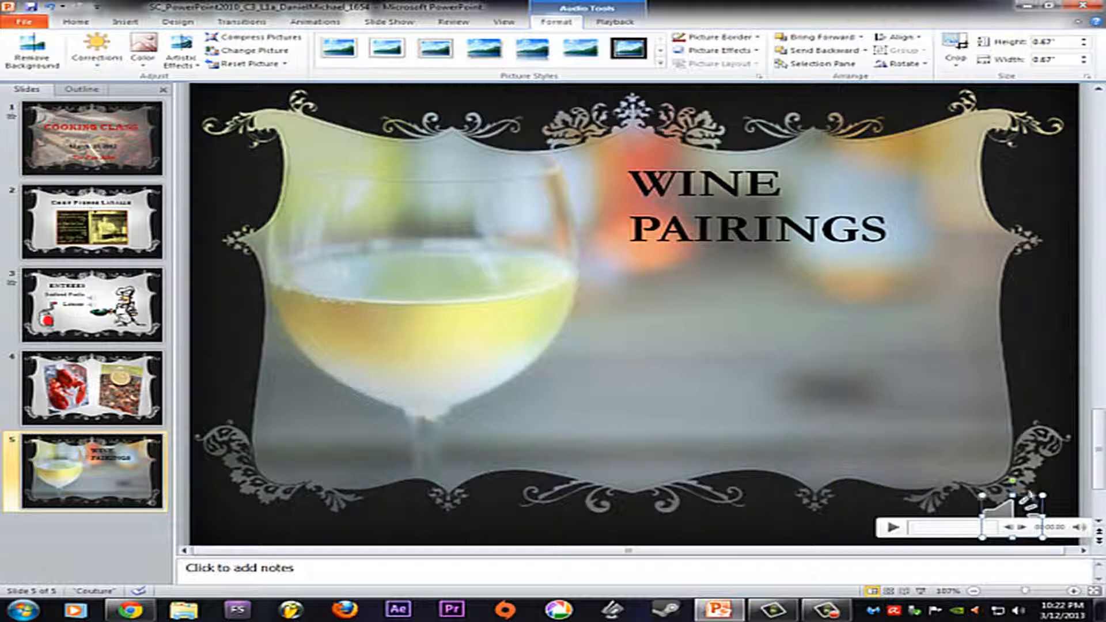
left_click(608, 26)
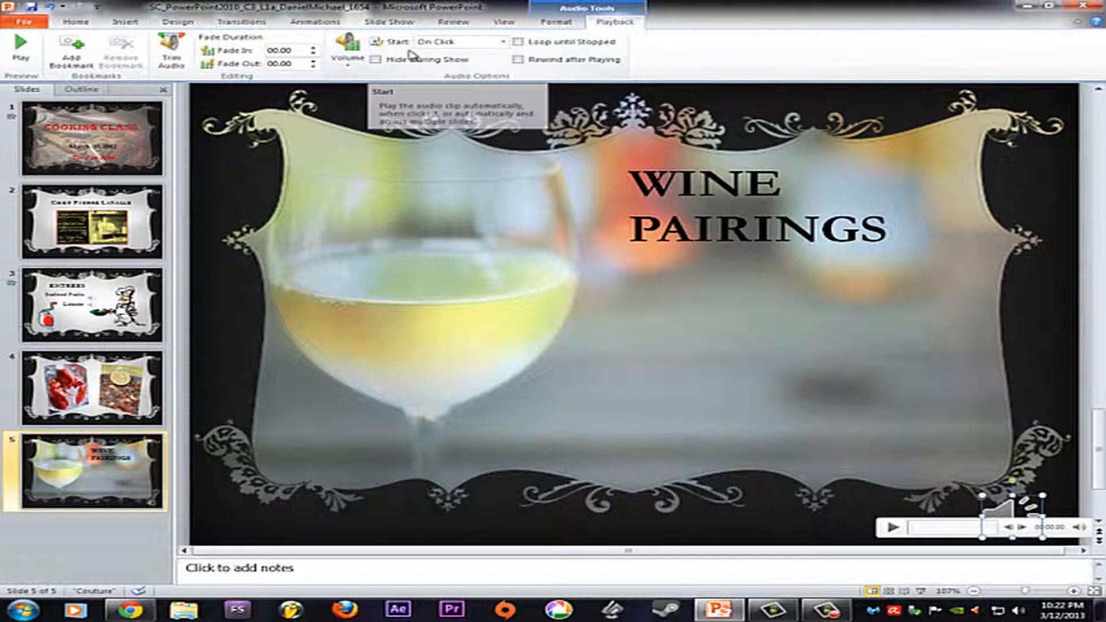
left_click(504, 44)
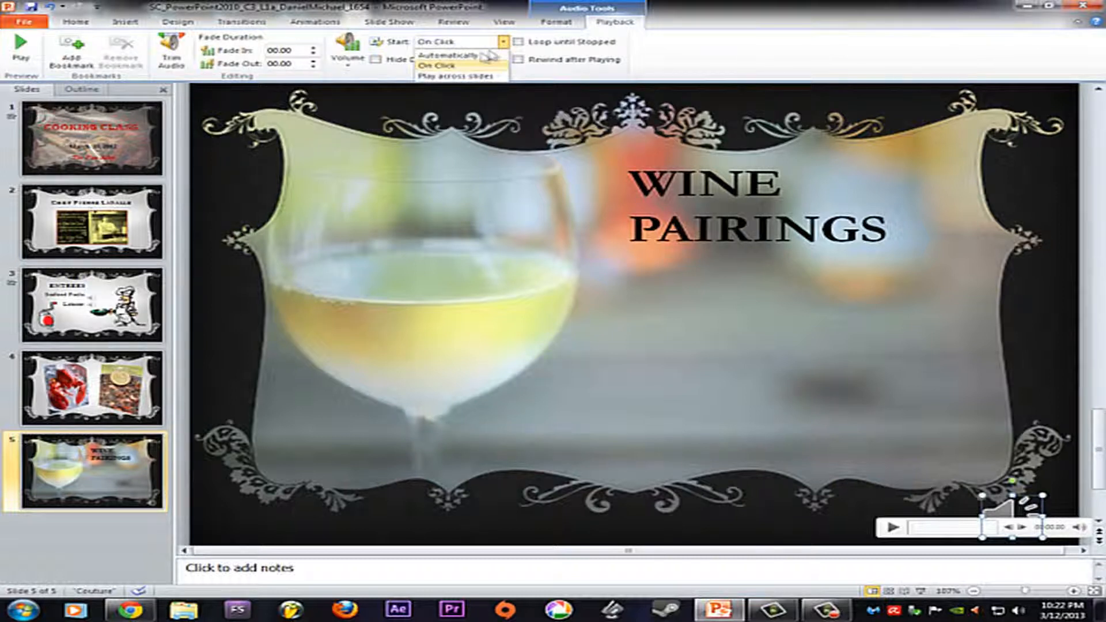
left_click(454, 67)
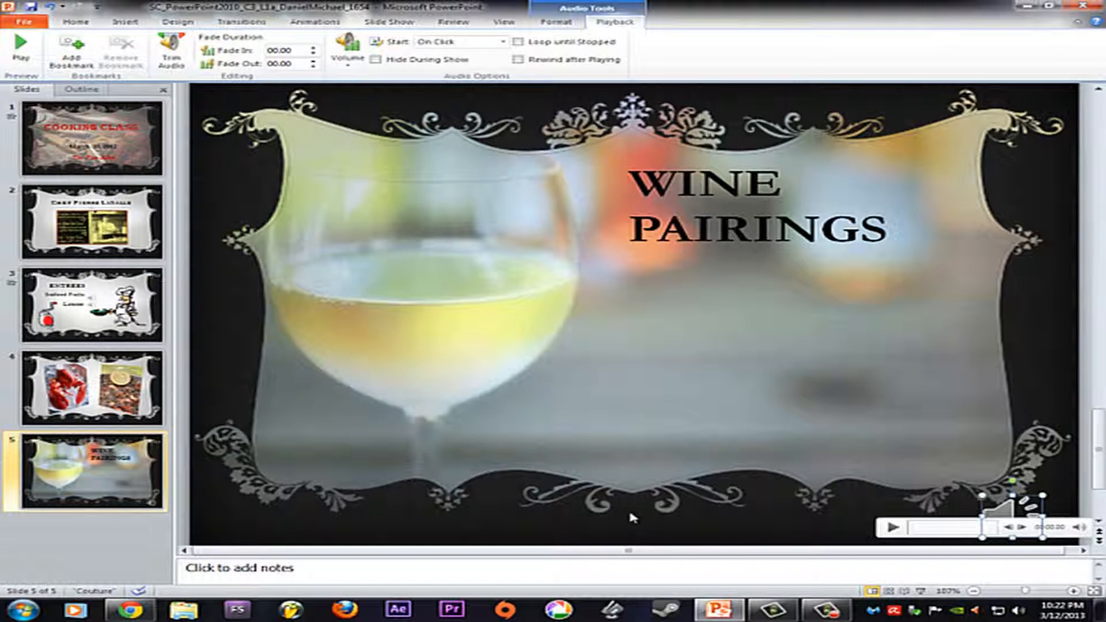
Step: Center the "WINE PAIRINGS" title text on slide 5
left_click(698, 184)
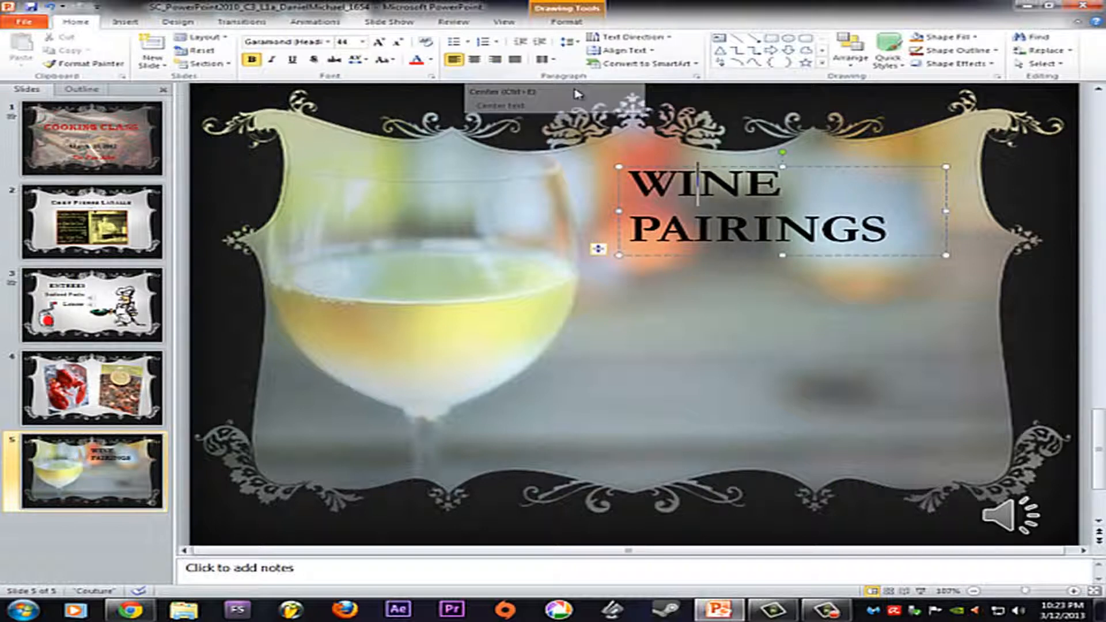
left_click(476, 61)
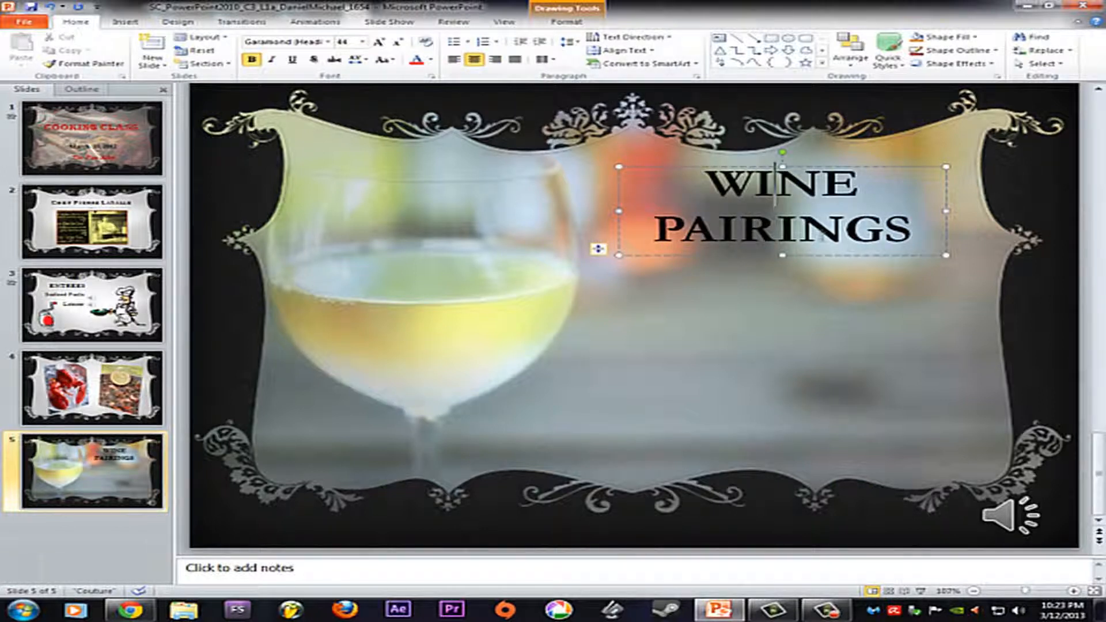